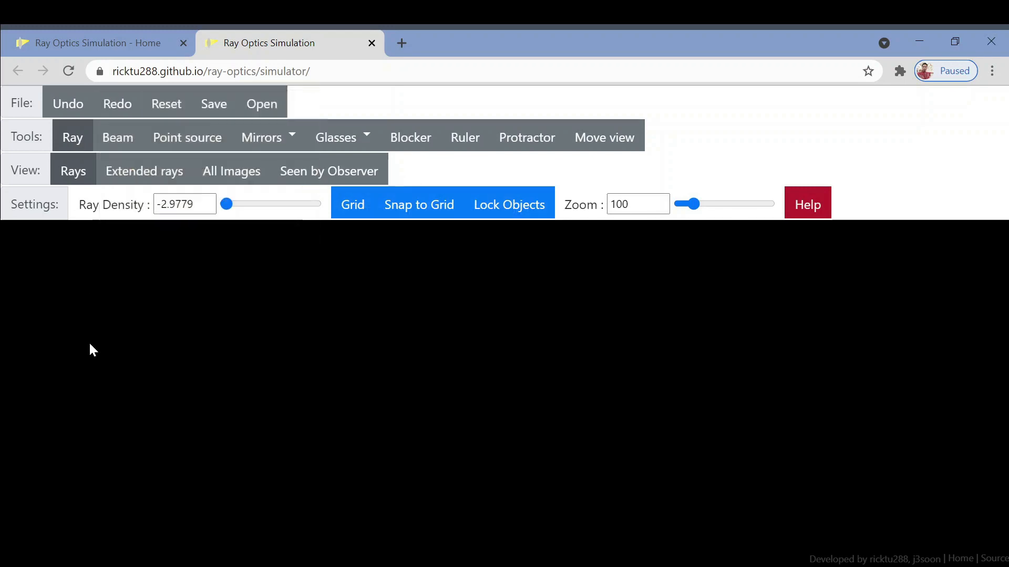
Draw a nearly horizontal single ray and a vertical parallel beam source below its starting point, shining across the scene
{"action": "mouse_move", "coordinate": [82, 331]}
{"action": "left_mouse_down"}
{"action": "mouse_move", "coordinate": [95, 342]}
{"action": "mouse_move", "coordinate": [171, 345]}
{"action": "mouse_move", "coordinate": [277, 329]}
{"action": "mouse_move", "coordinate": [214, 326]}
{"action": "mouse_move", "coordinate": [175, 355]}
{"action": "mouse_move", "coordinate": [180, 423]}
{"action": "mouse_move", "coordinate": [204, 314]}
{"action": "mouse_move", "coordinate": [178, 339]}
{"action": "mouse_move", "coordinate": [181, 330]}
{"action": "mouse_move", "coordinate": [171, 331]}
{"action": "left_mouse_up"}
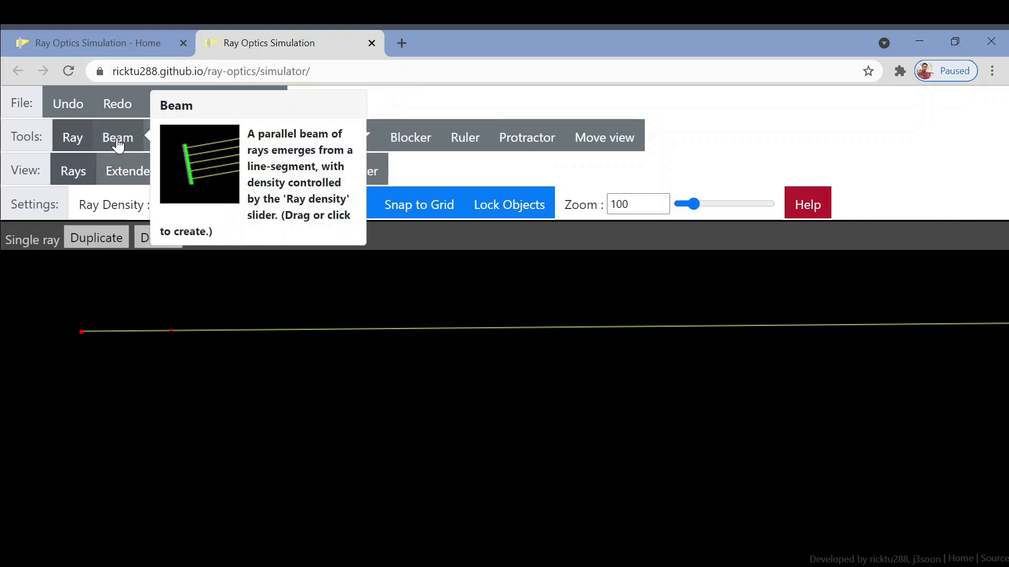
{"action": "left_click", "coordinate": [118, 141]}
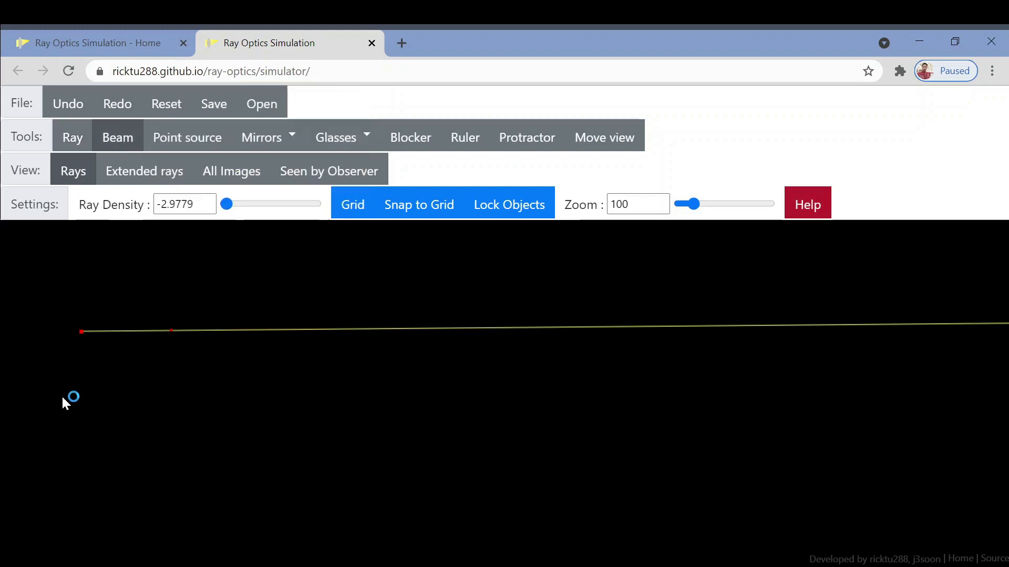
{"action": "mouse_move", "coordinate": [80, 376]}
{"action": "left_mouse_down"}
{"action": "mouse_move", "coordinate": [79, 551]}
{"action": "mouse_move", "coordinate": [74, 399]}
{"action": "mouse_move", "coordinate": [122, 452]}
{"action": "mouse_move", "coordinate": [79, 505]}
{"action": "mouse_move", "coordinate": [68, 475]}
{"action": "mouse_move", "coordinate": [79, 446]}
{"action": "left_mouse_up"}
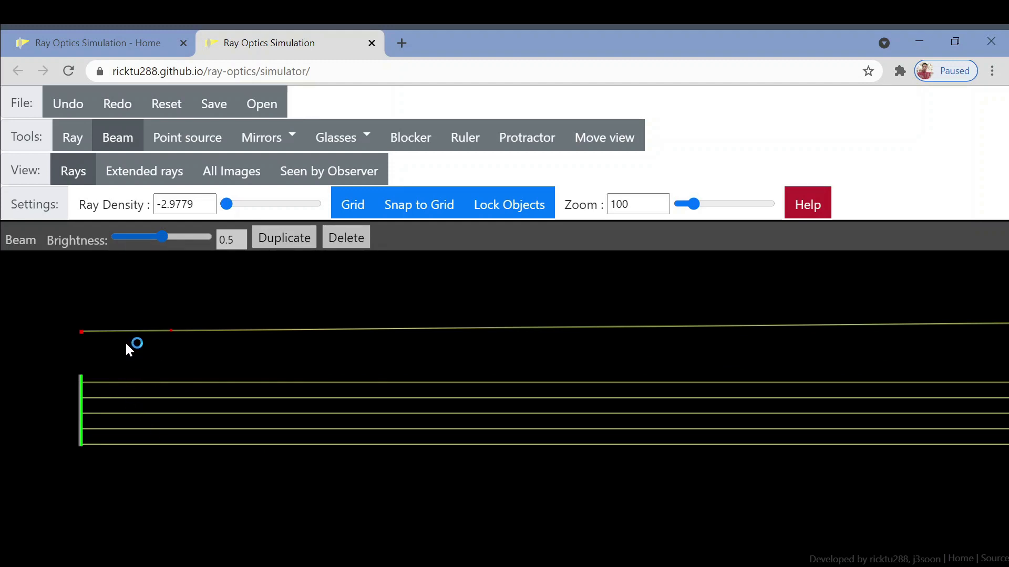
Set the ray density to -2.8717 and lengthen the beam source downward
{"action": "mouse_move", "coordinate": [127, 206]}
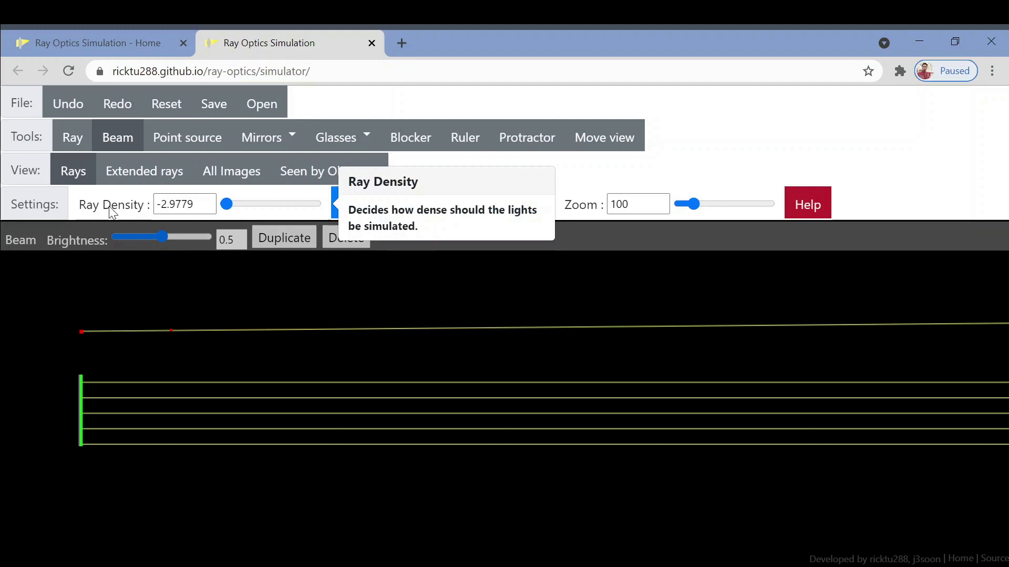
{"action": "mouse_move", "coordinate": [230, 204]}
{"action": "left_mouse_down"}
{"action": "mouse_move", "coordinate": [333, 206]}
{"action": "mouse_move", "coordinate": [229, 208]}
{"action": "left_mouse_up"}
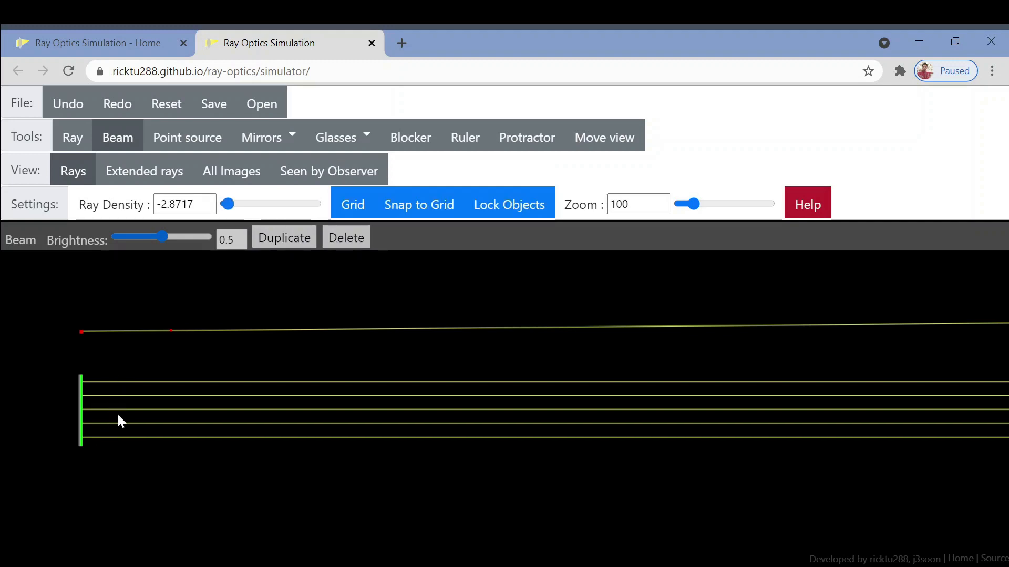
{"action": "left_click_drag", "start_coordinate": [78, 446], "coordinate": [77, 474]}
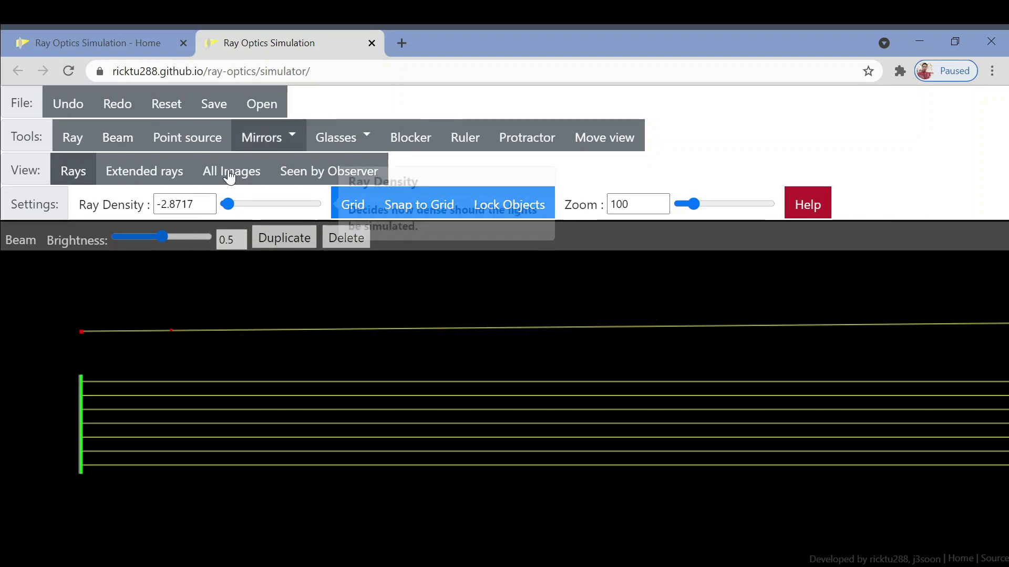
Draw a vertical segment mirror across the paths of the single ray and the beam, and delete the mirror
{"action": "left_click", "coordinate": [284, 142]}
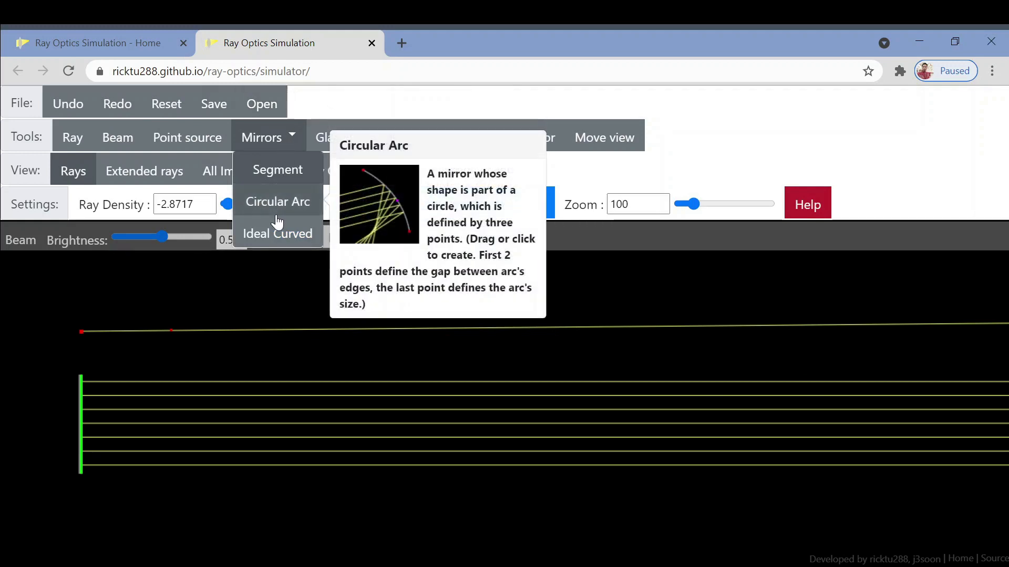
{"action": "mouse_move", "coordinate": [270, 136]}
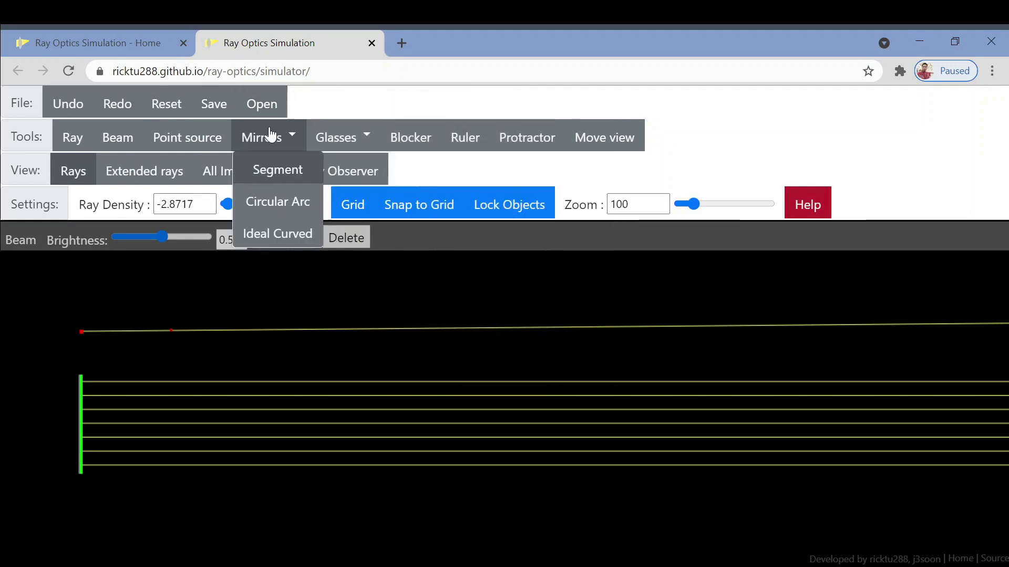
{"action": "left_click", "coordinate": [273, 174]}
{"action": "left_click_drag", "start_coordinate": [536, 270], "coordinate": [538, 493]}
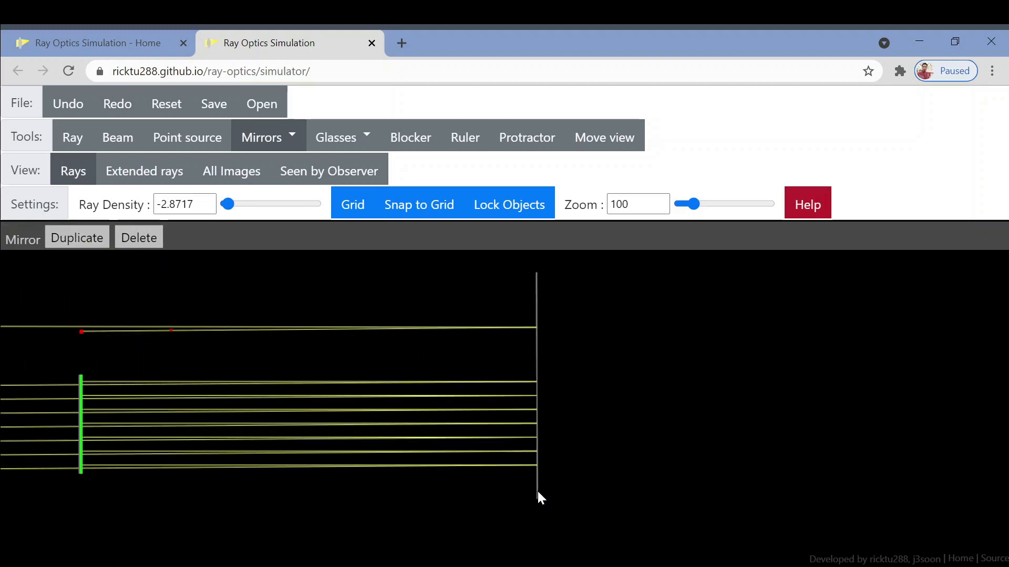
{"action": "key", "text": "Delete"}
Draw a circular arc mirror across the rays, bend it into a deeper concave curve, and delete it
{"action": "left_click", "coordinate": [290, 136]}
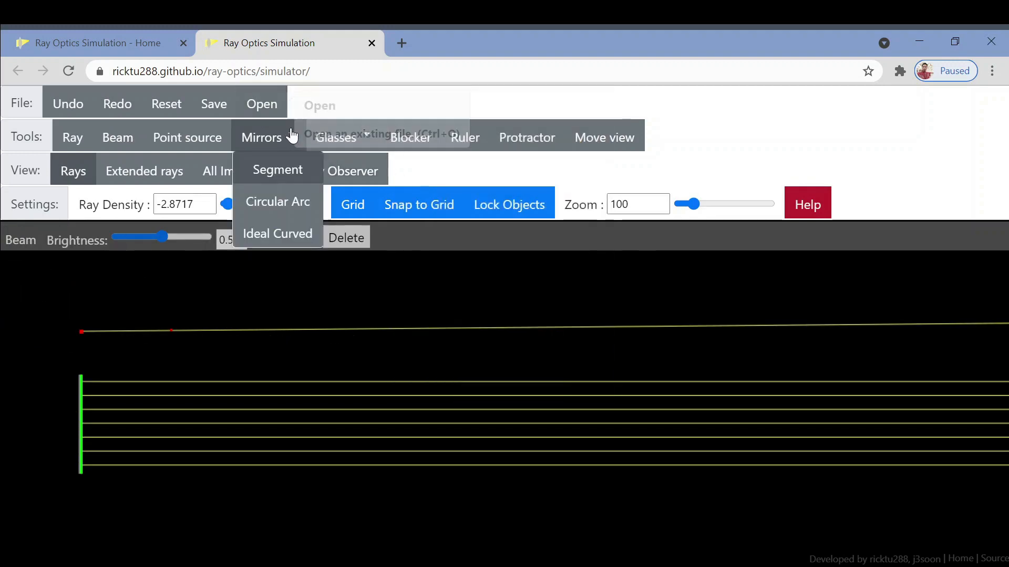
{"action": "left_click", "coordinate": [277, 203]}
{"action": "left_click", "coordinate": [551, 272]}
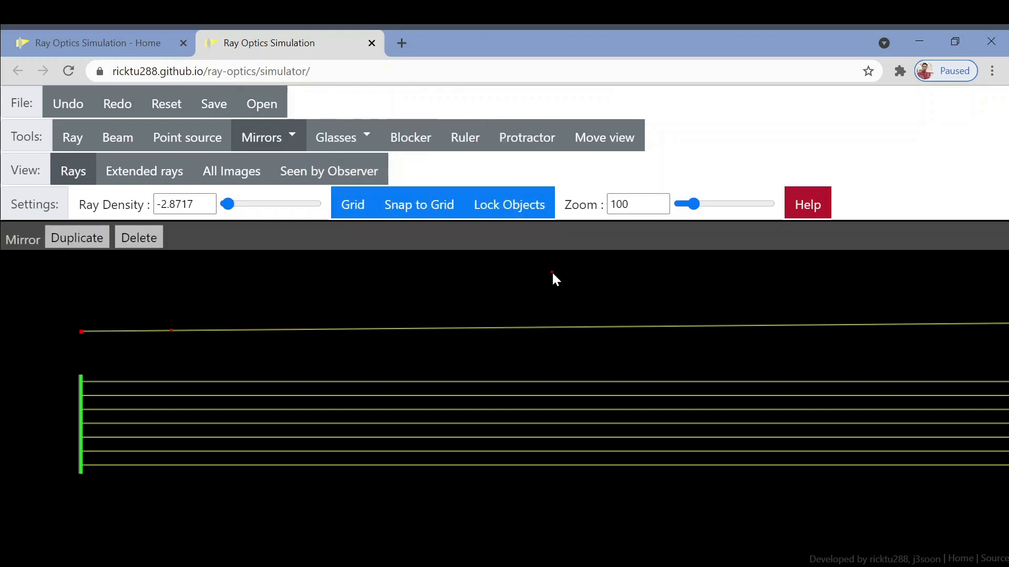
{"action": "left_click", "coordinate": [555, 506]}
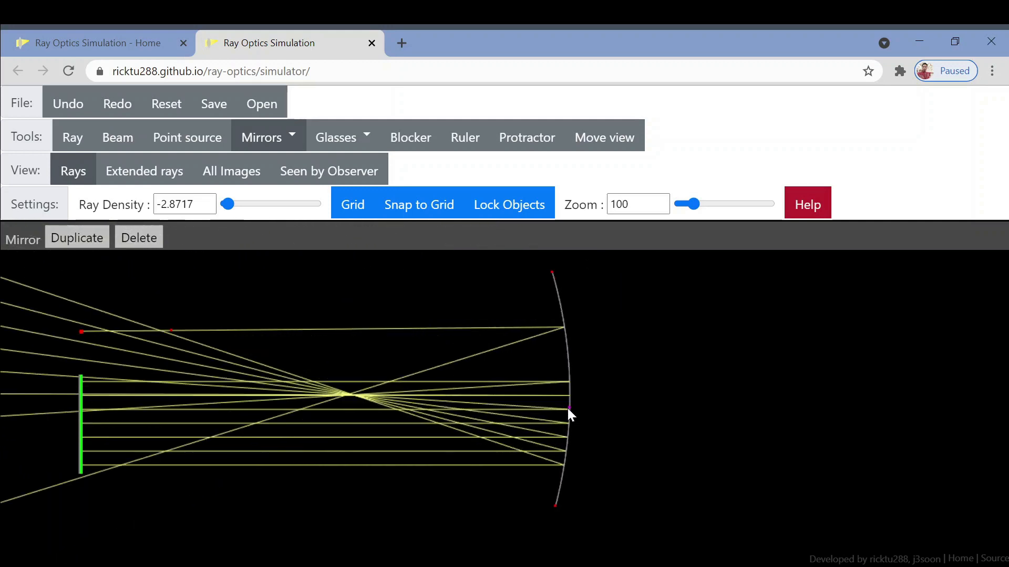
{"action": "left_click", "coordinate": [441, 418]}
{"action": "left_click_drag", "start_coordinate": [441, 418], "coordinate": [612, 433]}
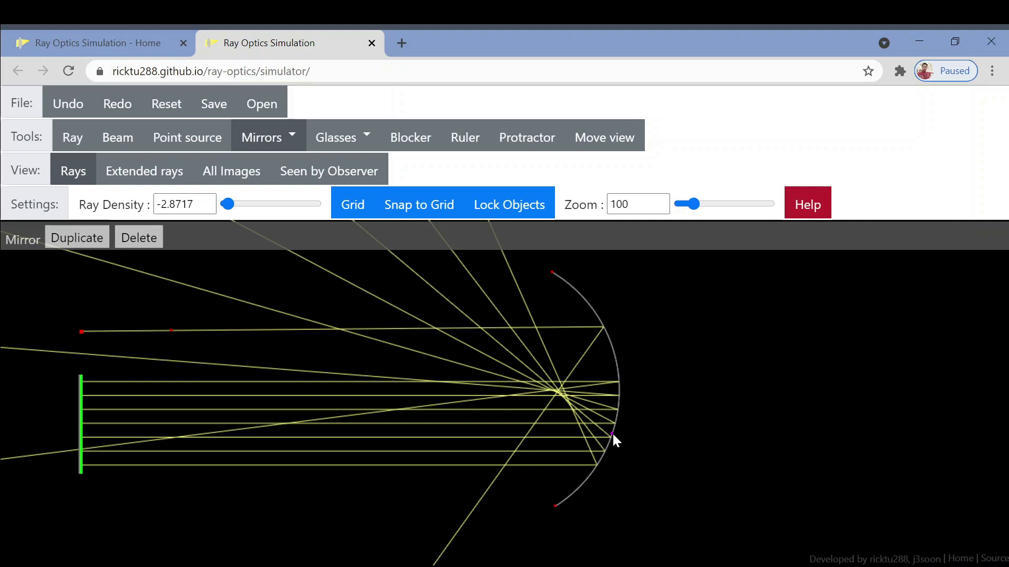
{"action": "key", "text": "Delete"}
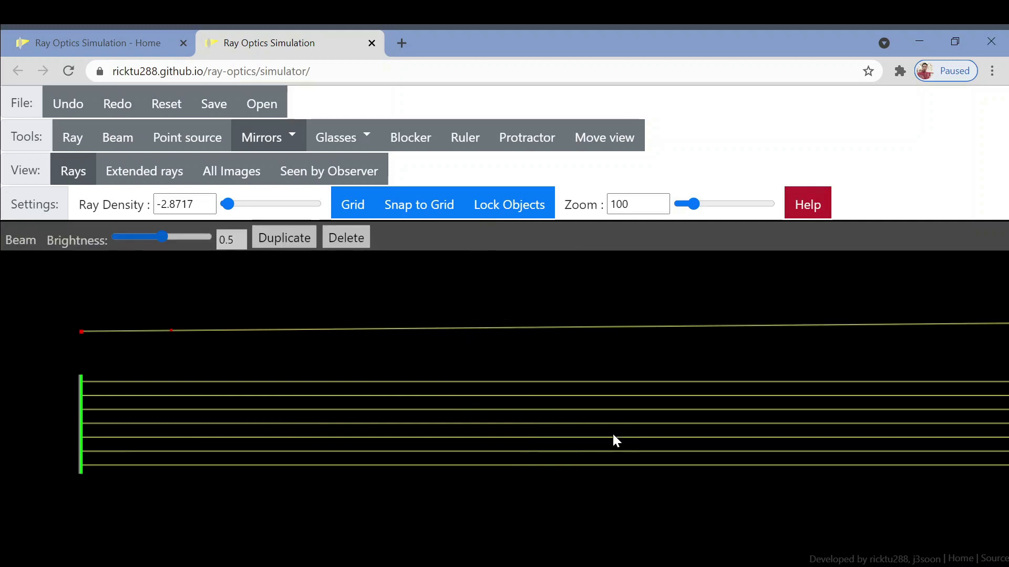
Draw an ideal curved mirror across the rays with a focal length of 112, and delete it
{"action": "mouse_move", "coordinate": [292, 141]}
{"action": "mouse_move", "coordinate": [273, 245]}
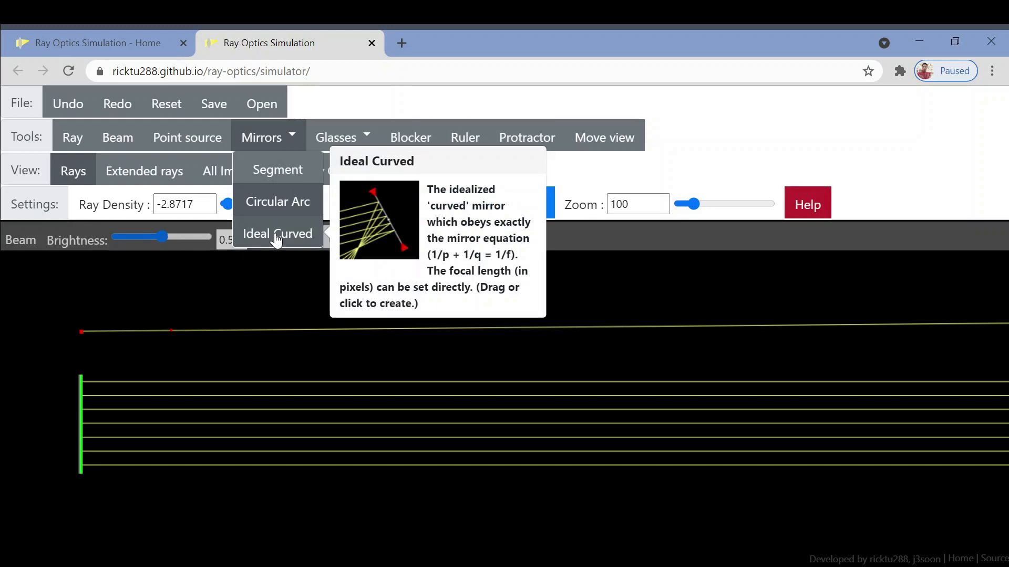
{"action": "left_click", "coordinate": [275, 235]}
{"action": "left_click_drag", "start_coordinate": [576, 280], "coordinate": [582, 517]}
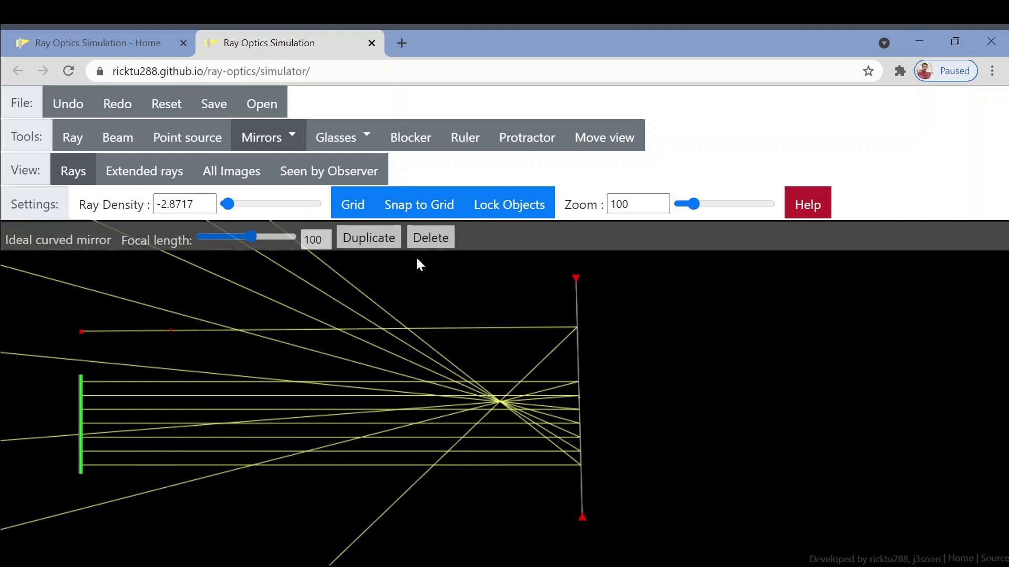
{"action": "mouse_move", "coordinate": [254, 238]}
{"action": "left_mouse_down"}
{"action": "mouse_move", "coordinate": [284, 234]}
{"action": "mouse_move", "coordinate": [204, 235]}
{"action": "mouse_move", "coordinate": [273, 240]}
{"action": "mouse_move", "coordinate": [252, 240]}
{"action": "left_mouse_up"}
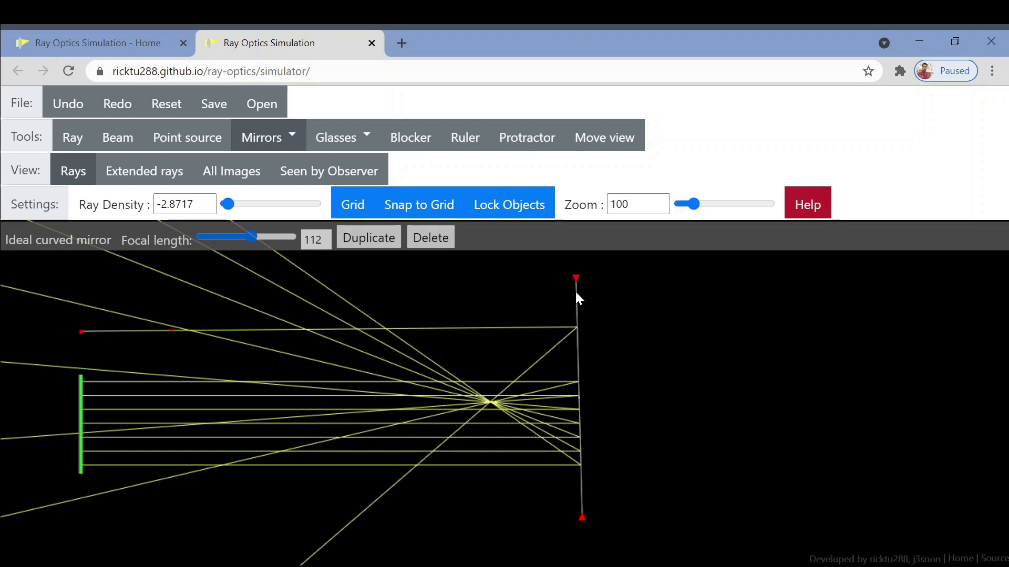
{"action": "key", "text": "Delete"}
Add a half-plane glass with a vertical boundary crossing the paths of the single ray and the beam
{"action": "left_click", "coordinate": [366, 135]}
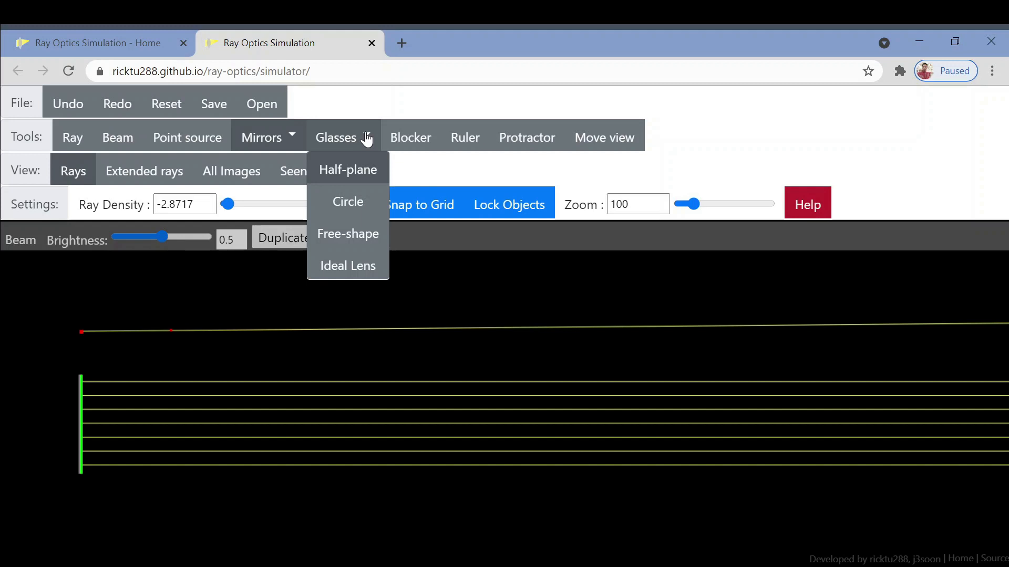
{"action": "left_click", "coordinate": [351, 176]}
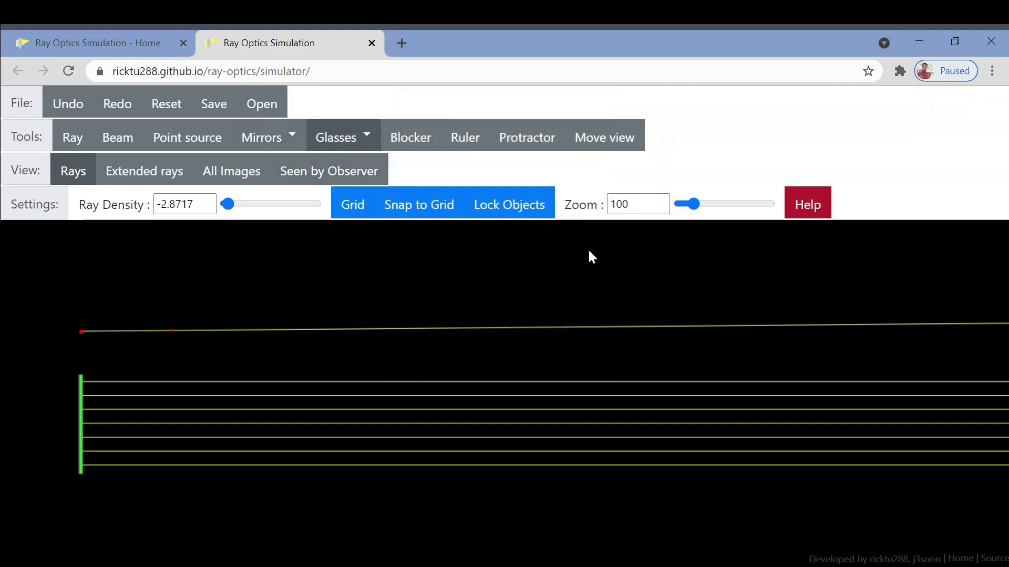
{"action": "left_click_drag", "start_coordinate": [529, 235], "coordinate": [531, 400]}
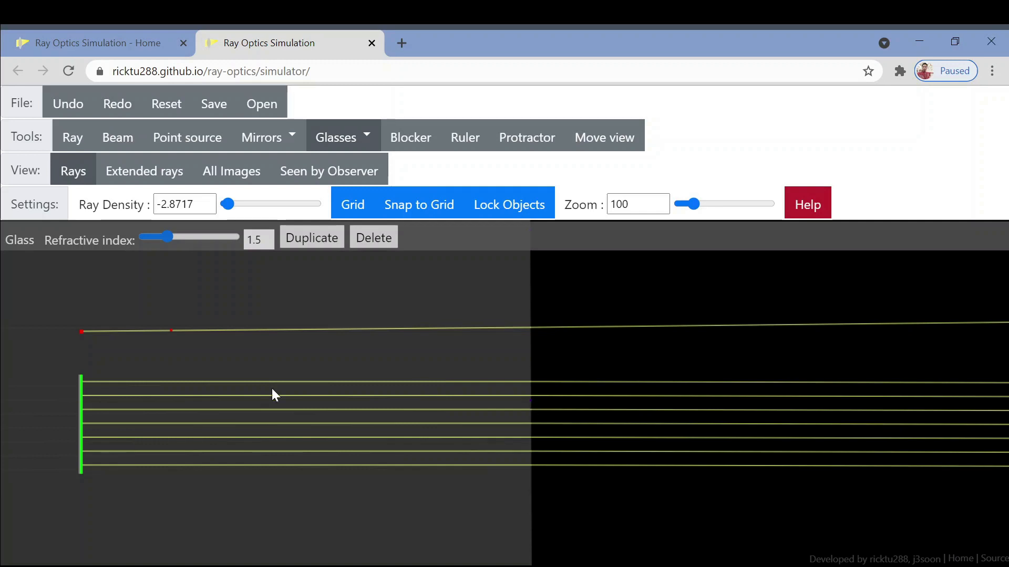
Reposition the single ray to enter the half-plane glass from outside, and set the glass's refractive index to 1.89
{"action": "left_click_drag", "start_coordinate": [79, 329], "coordinate": [871, 377]}
{"action": "left_click_drag", "start_coordinate": [858, 284], "coordinate": [841, 312]}
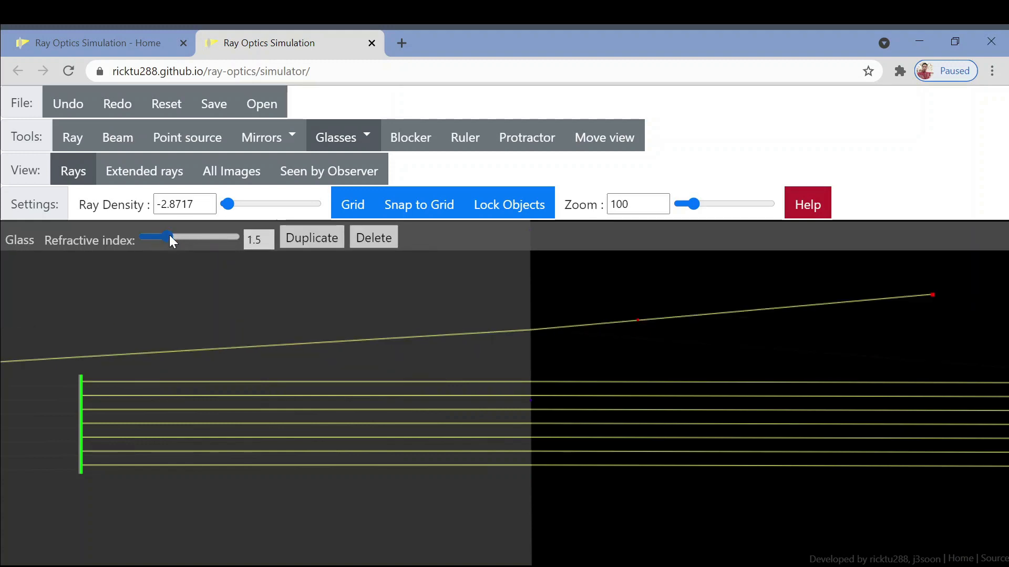
{"action": "mouse_move", "coordinate": [169, 235]}
{"action": "left_mouse_down"}
{"action": "mouse_move", "coordinate": [231, 238]}
{"action": "mouse_move", "coordinate": [132, 240]}
{"action": "mouse_move", "coordinate": [209, 250]}
{"action": "mouse_move", "coordinate": [184, 250]}
{"action": "left_mouse_up"}
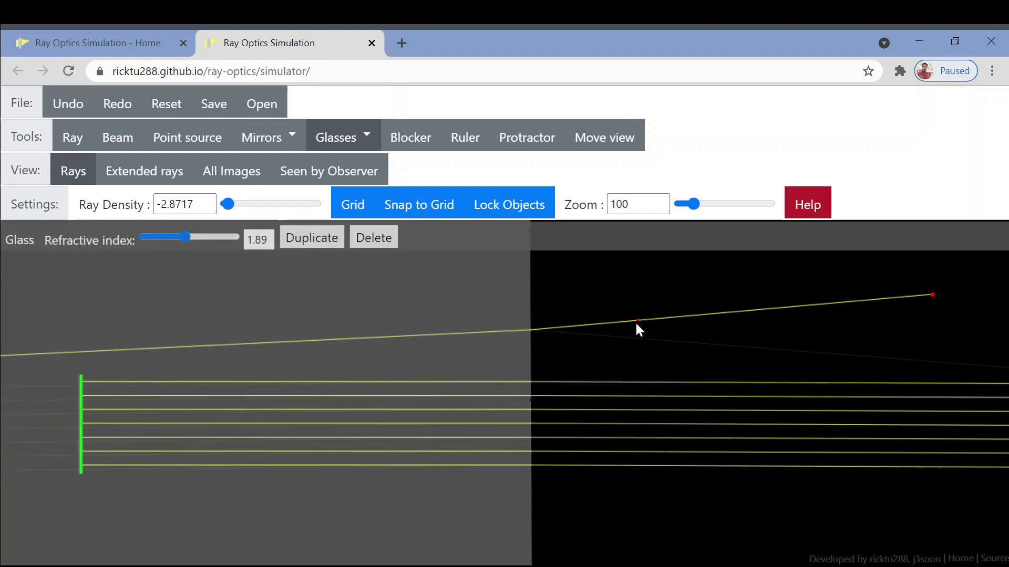
{"action": "left_click_drag", "start_coordinate": [931, 295], "coordinate": [920, 315]}
Replace the half-plane glass with a circular glass whose centre lies in the middle of the parallel beam
{"action": "left_click", "coordinate": [524, 304]}
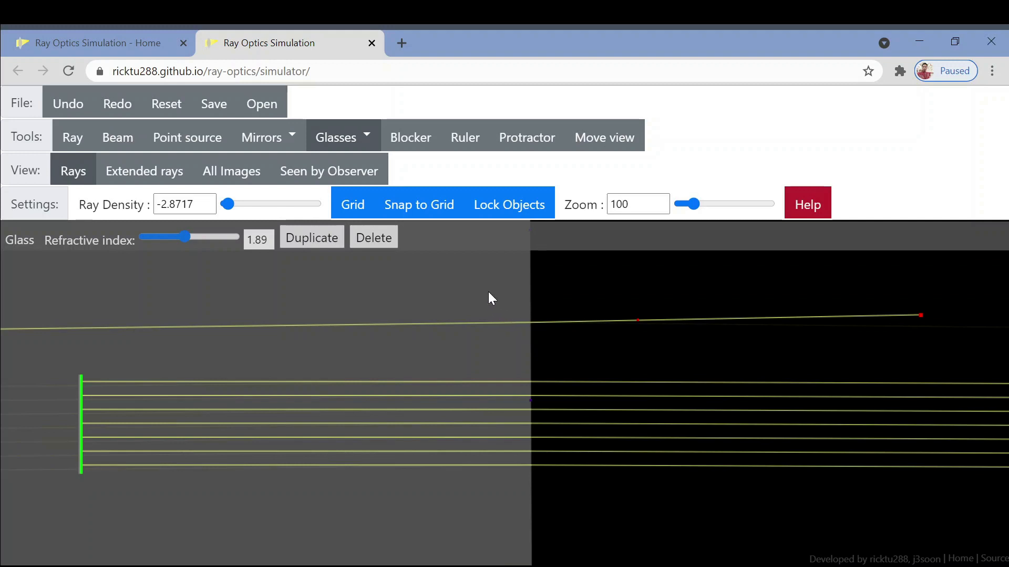
{"action": "key", "text": "Delete"}
{"action": "left_click", "coordinate": [366, 138]}
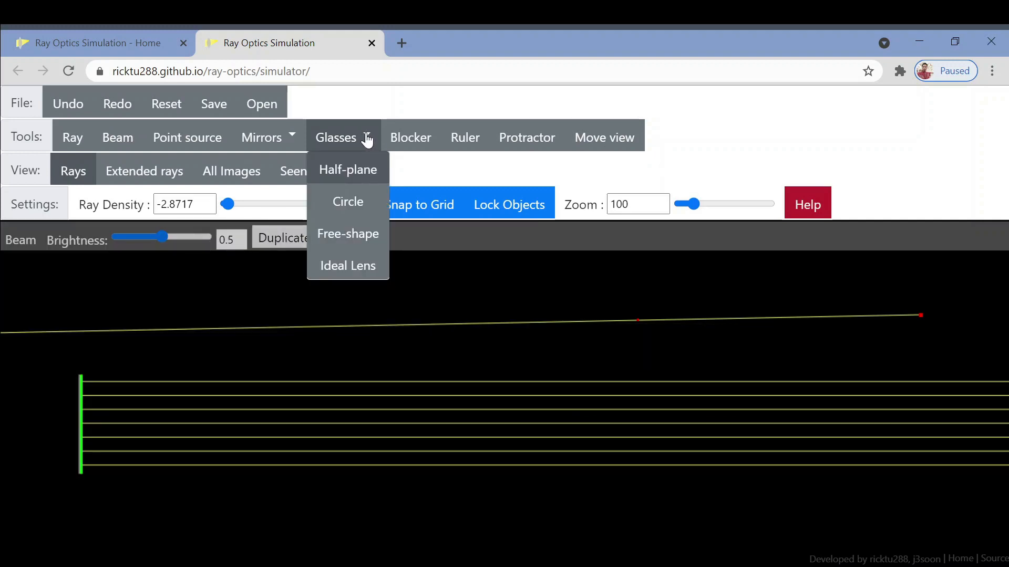
{"action": "left_click", "coordinate": [351, 204]}
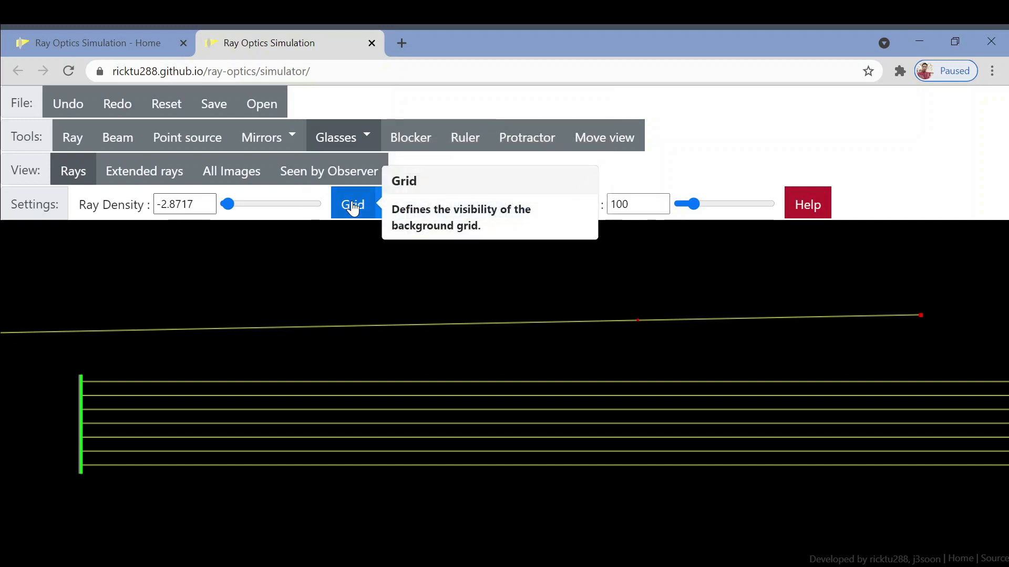
{"action": "left_click_drag", "start_coordinate": [517, 283], "coordinate": [564, 329]}
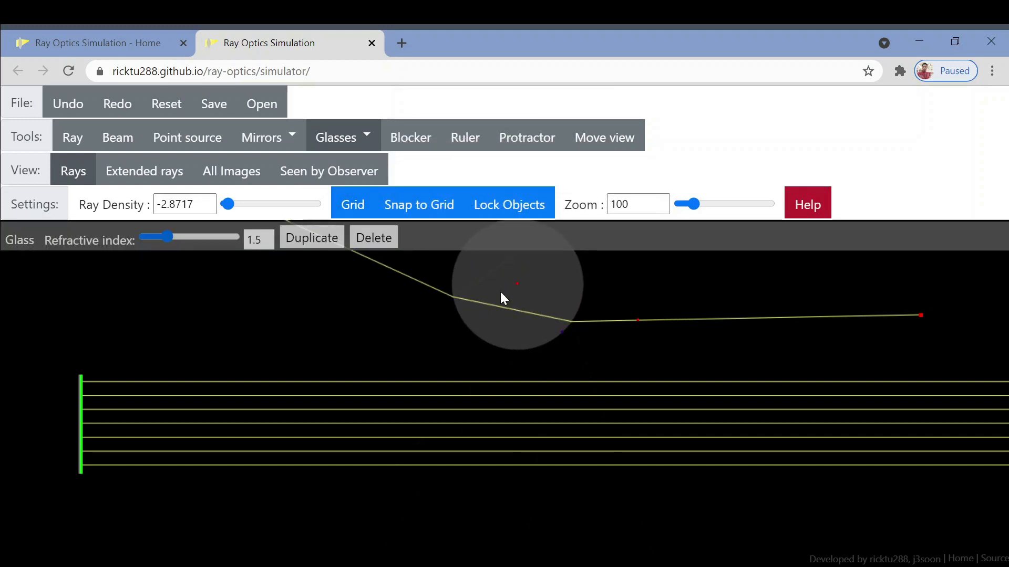
{"action": "left_click_drag", "start_coordinate": [517, 283], "coordinate": [544, 425]}
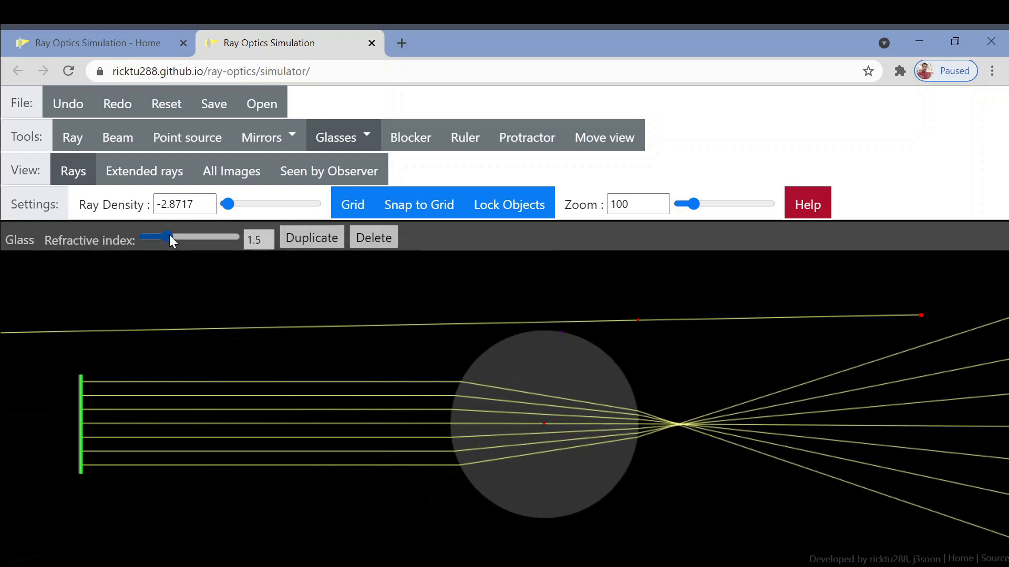
Set the circular glass's refractive index to 1.79, and delete the glass
{"action": "mouse_move", "coordinate": [169, 236]}
{"action": "left_mouse_down"}
{"action": "mouse_move", "coordinate": [240, 239]}
{"action": "mouse_move", "coordinate": [179, 241]}
{"action": "left_mouse_up"}
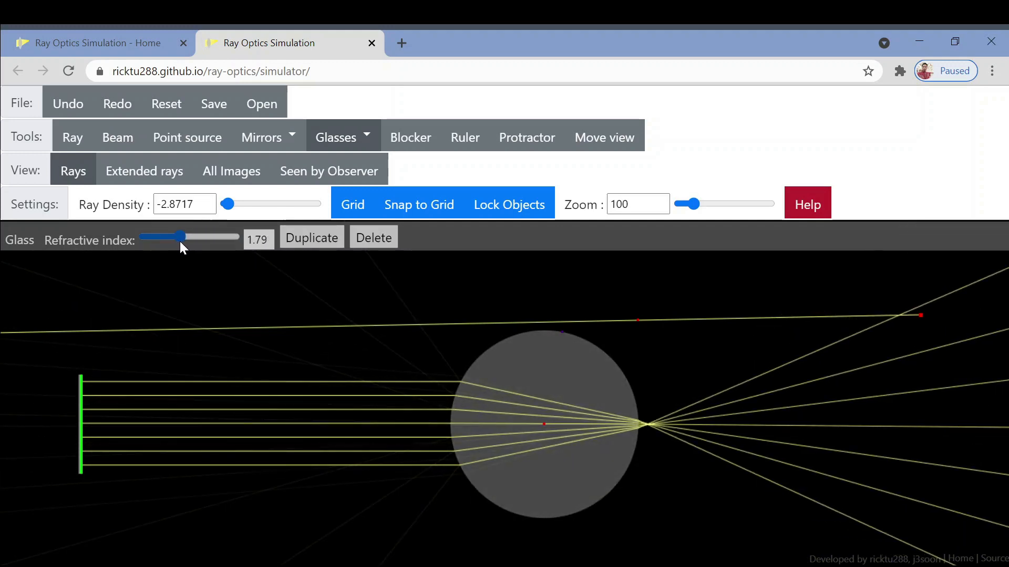
{"action": "left_click", "coordinate": [579, 377]}
{"action": "key", "text": "Delete"}
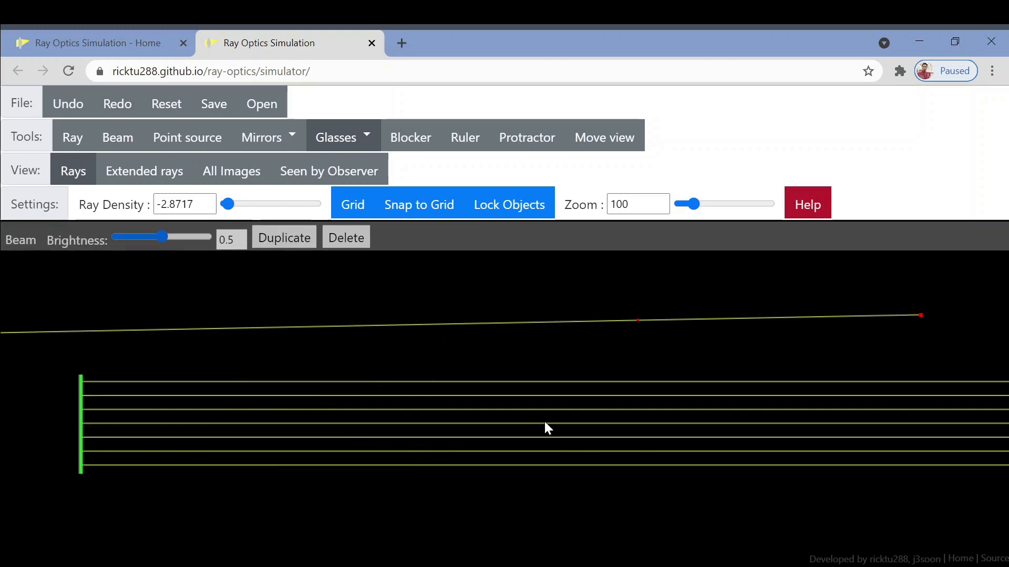
Draw a closed six-cornered free-shape glass across the beam with a notch on its far side, and delete it
{"action": "mouse_move", "coordinate": [370, 139]}
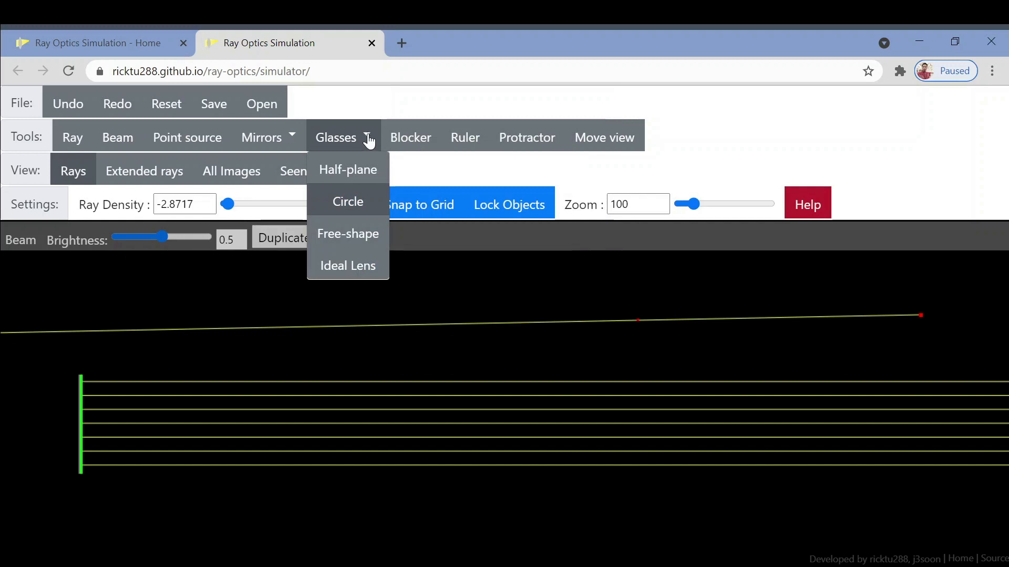
{"action": "left_click", "coordinate": [348, 235]}
{"action": "left_click", "coordinate": [564, 343]}
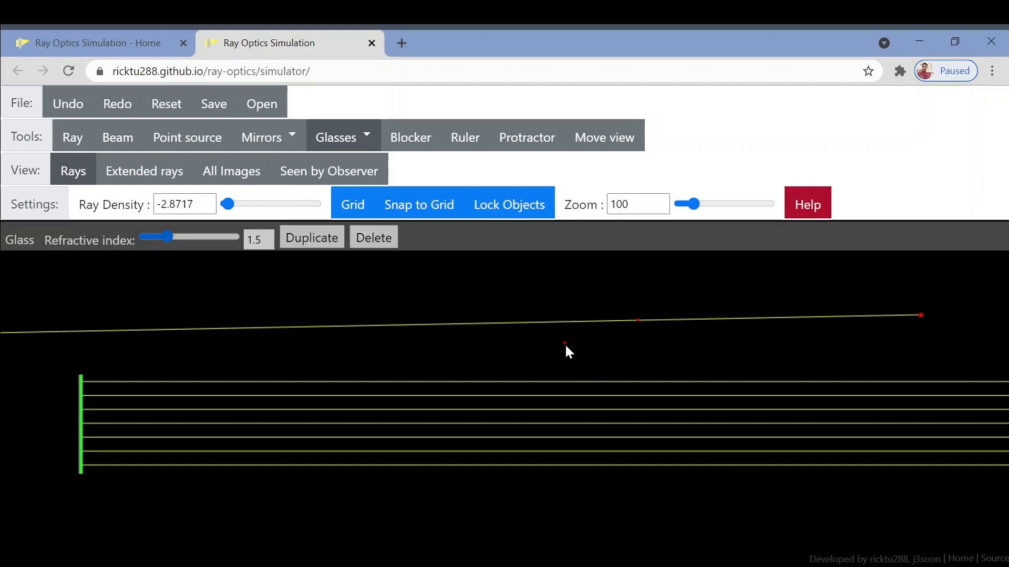
{"action": "left_click", "coordinate": [567, 498]}
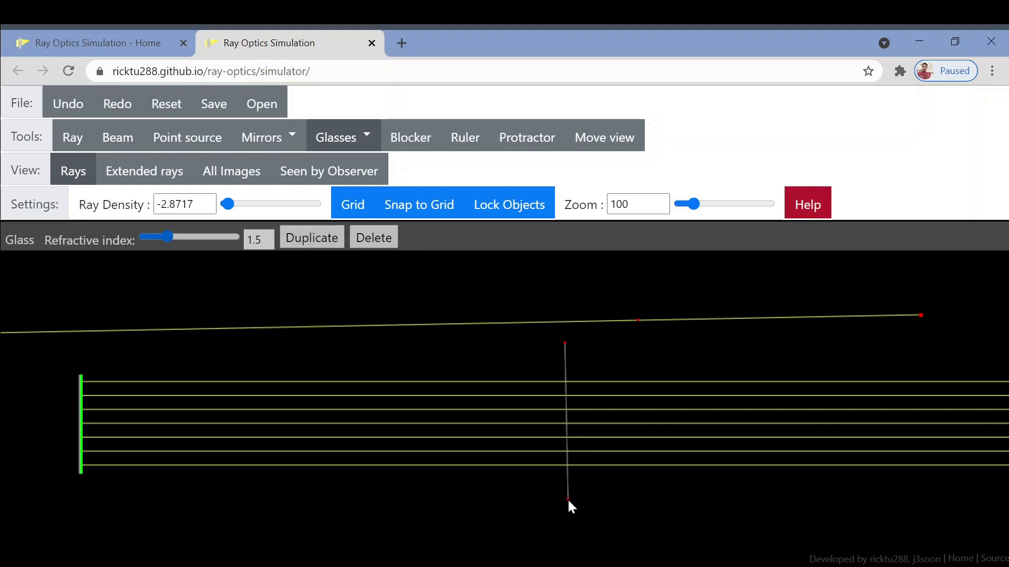
{"action": "left_click", "coordinate": [629, 490]}
{"action": "left_click", "coordinate": [637, 441]}
{"action": "left_click", "coordinate": [600, 410]}
{"action": "left_click", "coordinate": [634, 358]}
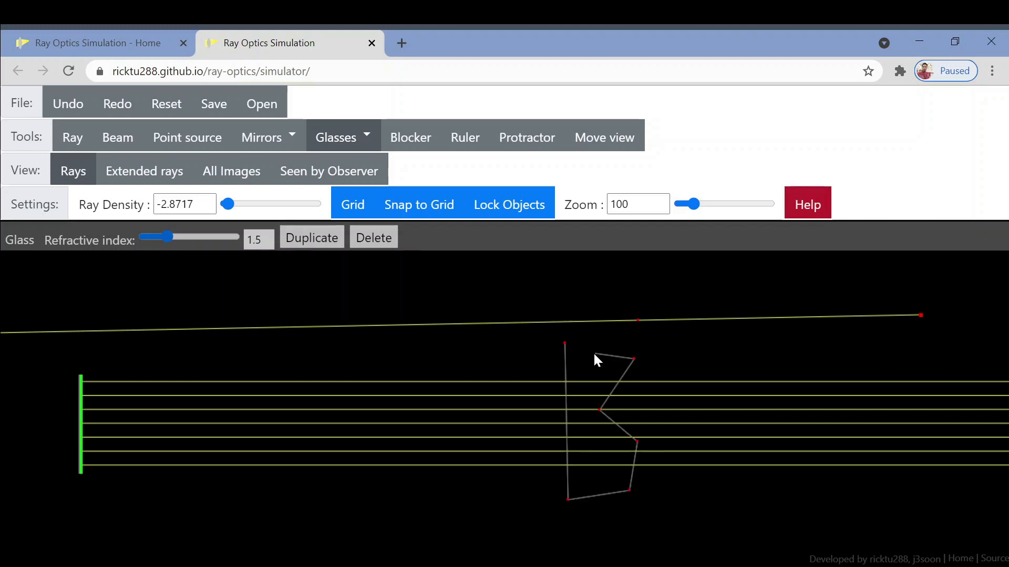
{"action": "left_click", "coordinate": [564, 343]}
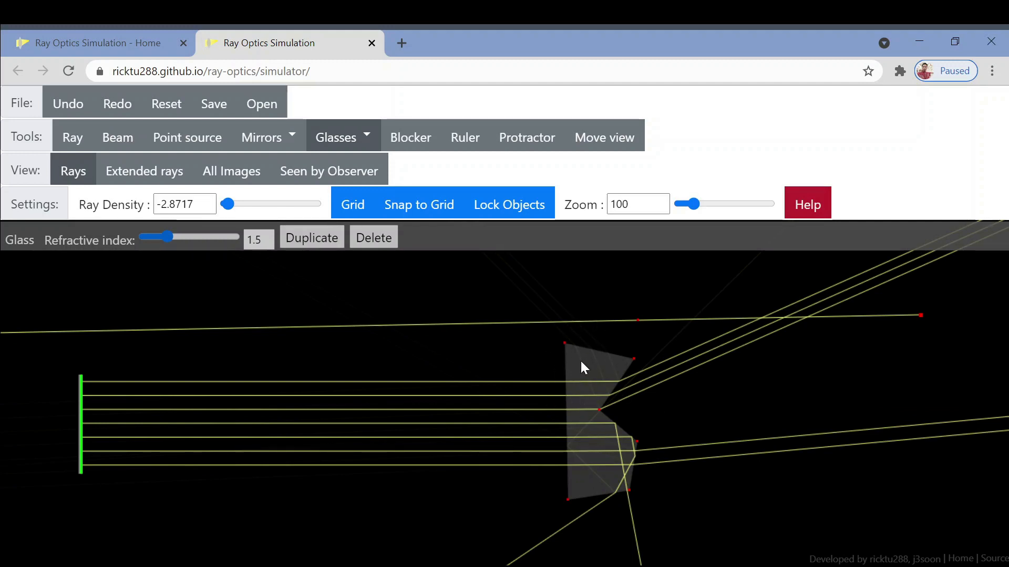
{"action": "key", "text": "Delete"}
Place a near-vertical ideal lens across the parallel beam and set its focal length to 244
{"action": "left_click", "coordinate": [371, 135]}
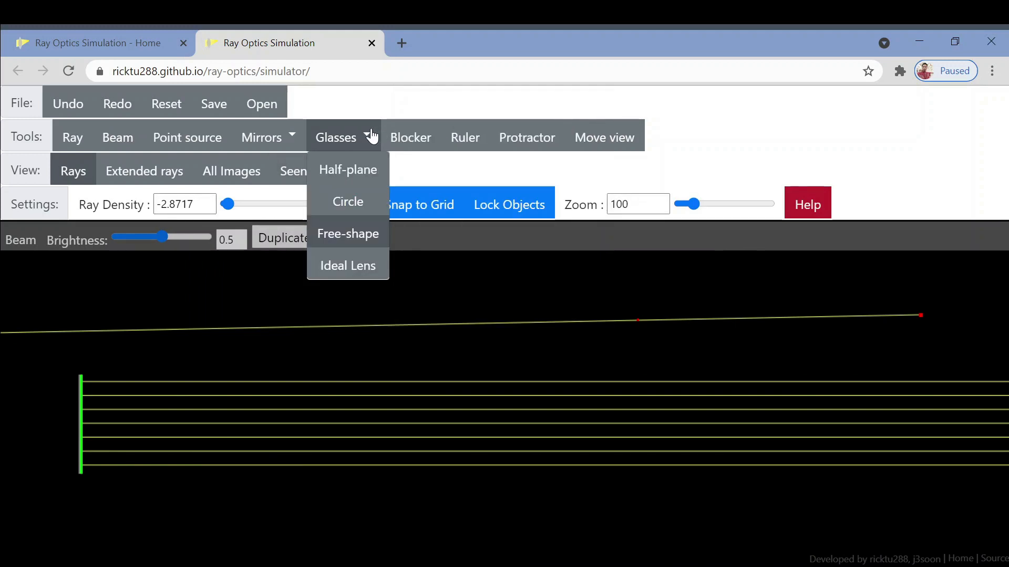
{"action": "left_click", "coordinate": [349, 267]}
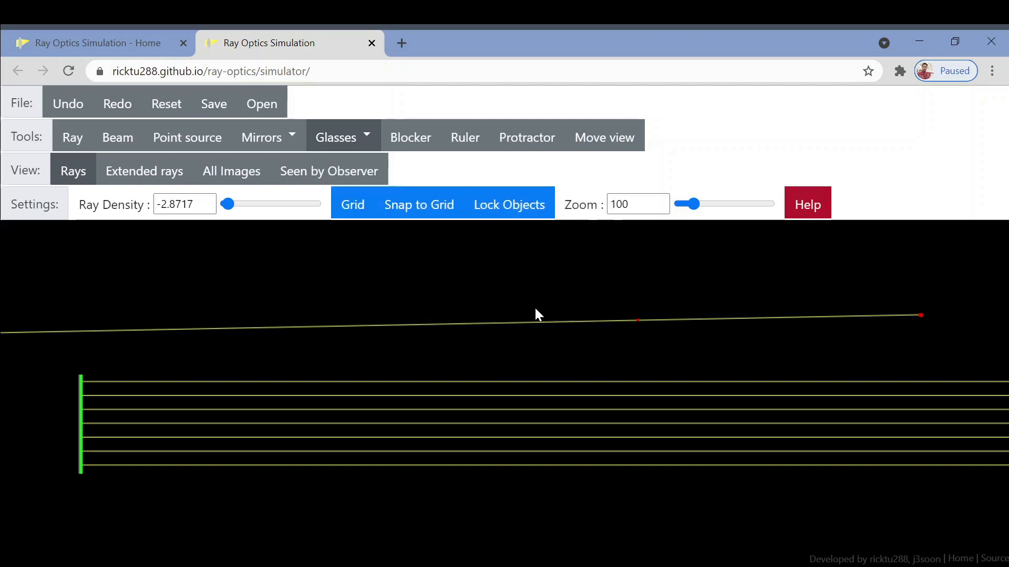
{"action": "left_click_drag", "start_coordinate": [608, 338], "coordinate": [613, 505]}
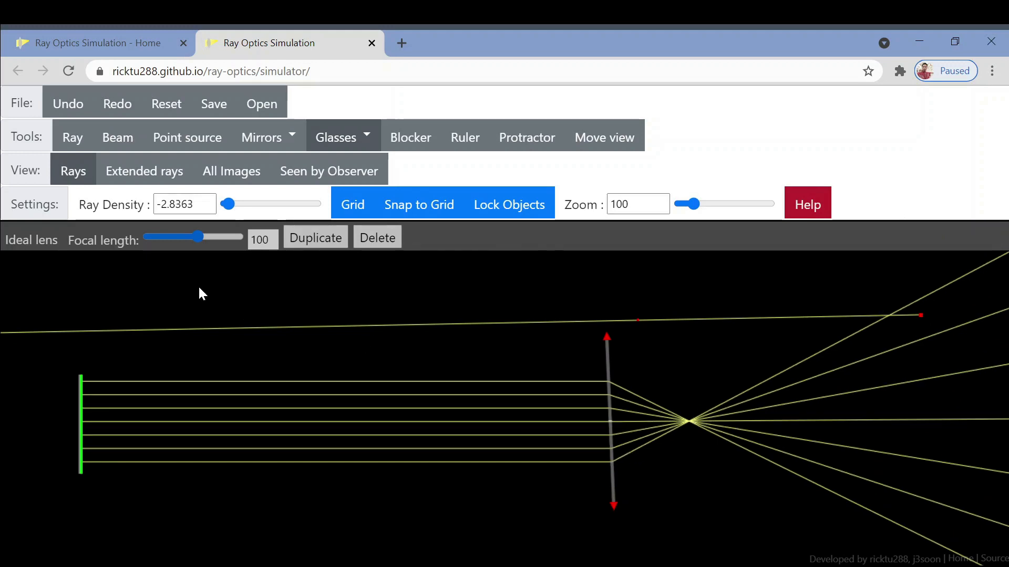
{"action": "mouse_move", "coordinate": [198, 237]}
{"action": "left_mouse_down"}
{"action": "mouse_move", "coordinate": [216, 238]}
{"action": "mouse_move", "coordinate": [186, 239]}
{"action": "mouse_move", "coordinate": [203, 241]}
{"action": "left_mouse_up"}
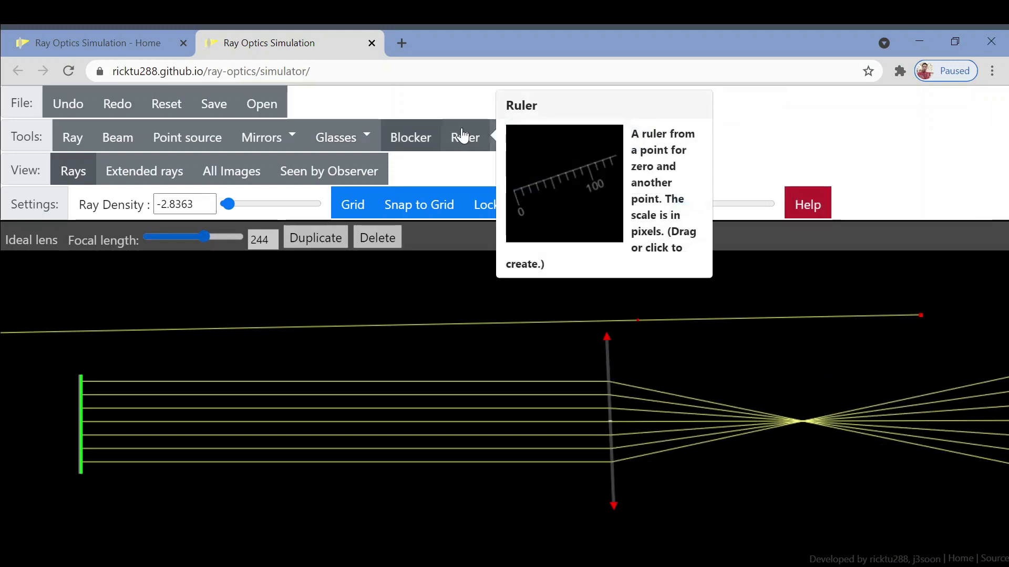
Add a horizontal ruler about 350 pixels long below the lens, and a protractor just below the beam near its source
{"action": "left_click", "coordinate": [462, 136]}
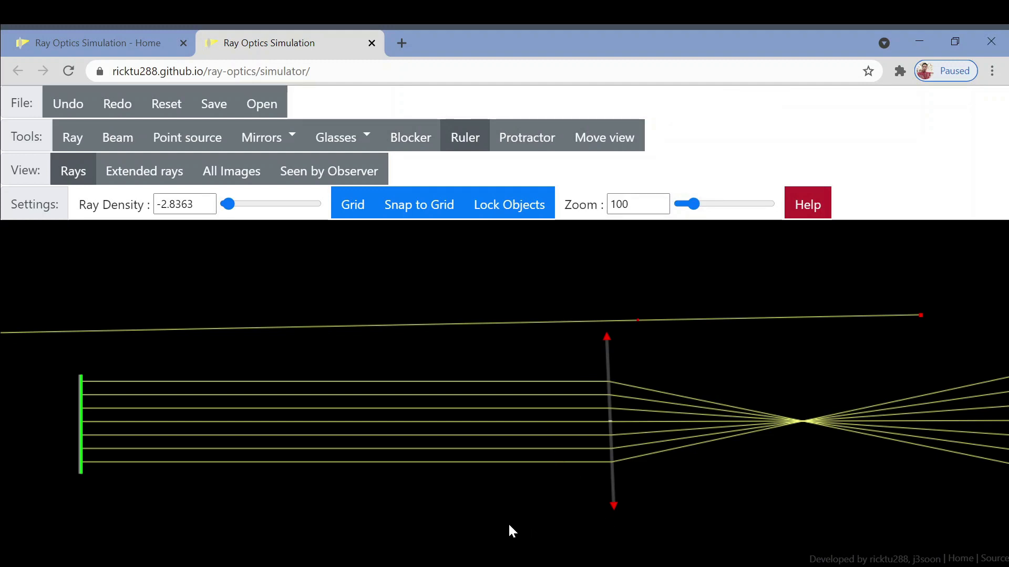
{"action": "left_click_drag", "start_coordinate": [454, 524], "coordinate": [726, 520]}
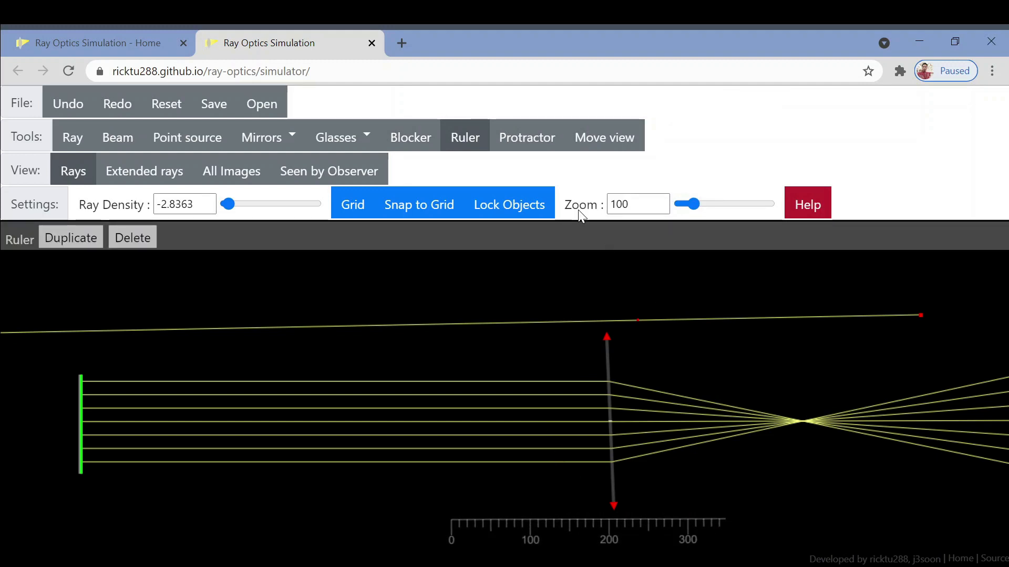
{"action": "left_click", "coordinate": [528, 138]}
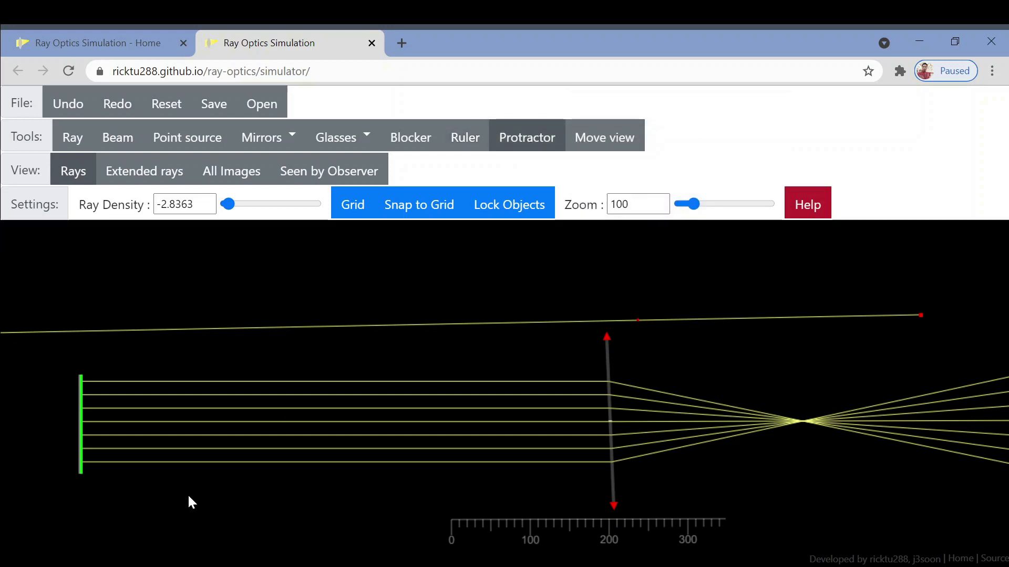
{"action": "left_click_drag", "start_coordinate": [175, 488], "coordinate": [235, 506]}
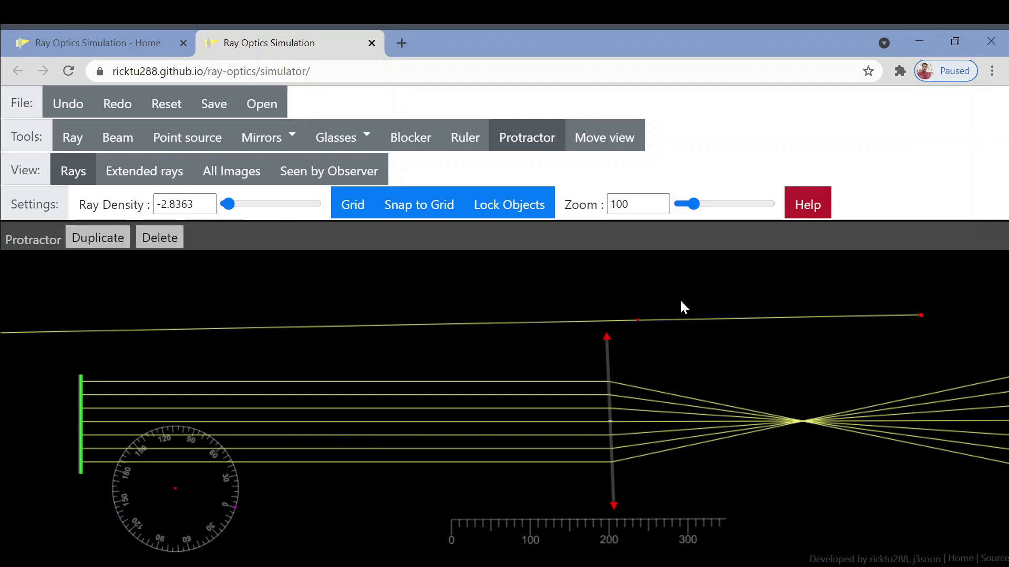
Delete the ideal lens and draw a vertical segment mirror across the single ray, ending above the parallel beam
{"action": "left_click", "coordinate": [606, 348]}
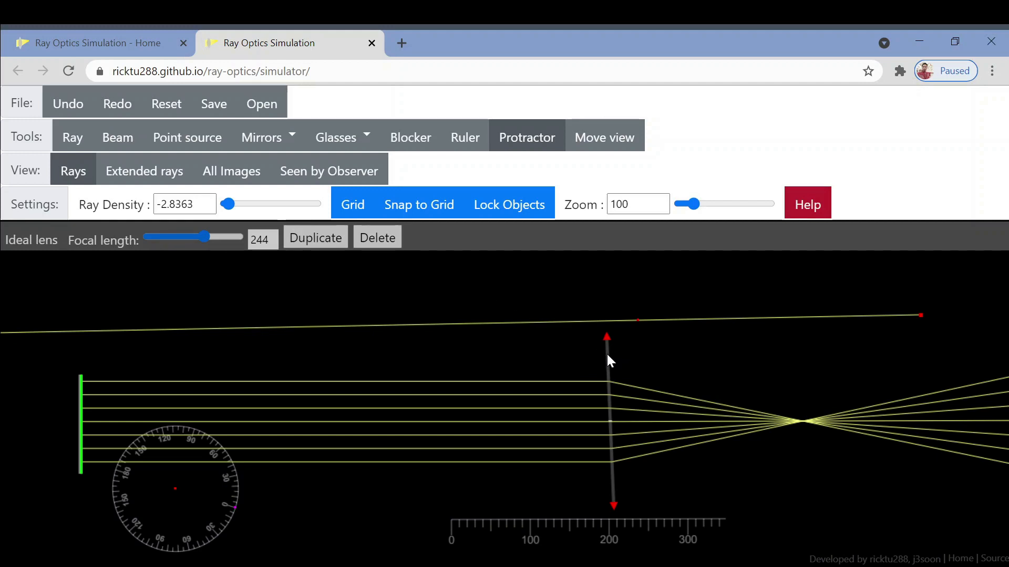
{"action": "key", "text": "Delete"}
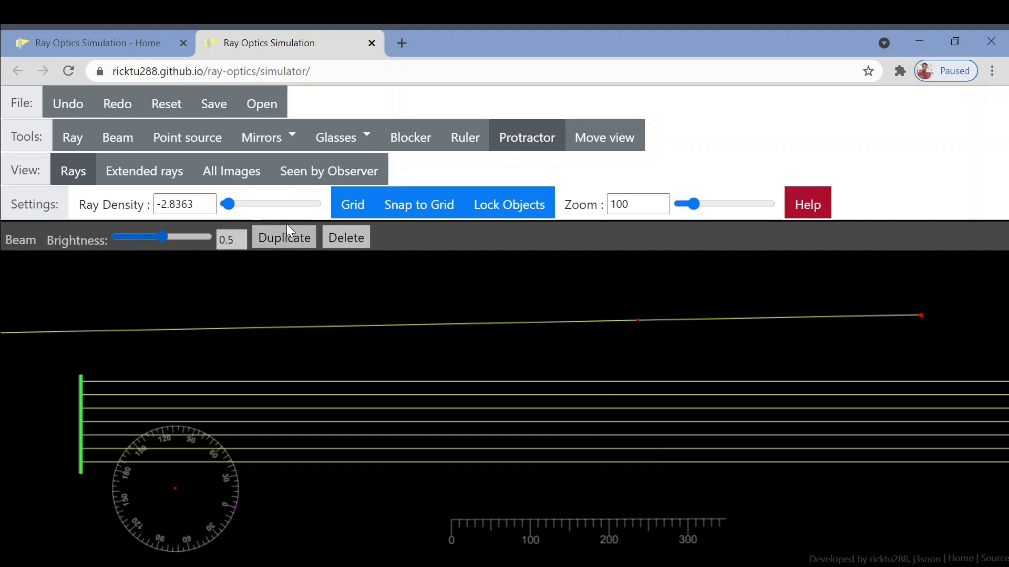
{"action": "left_click", "coordinate": [286, 138]}
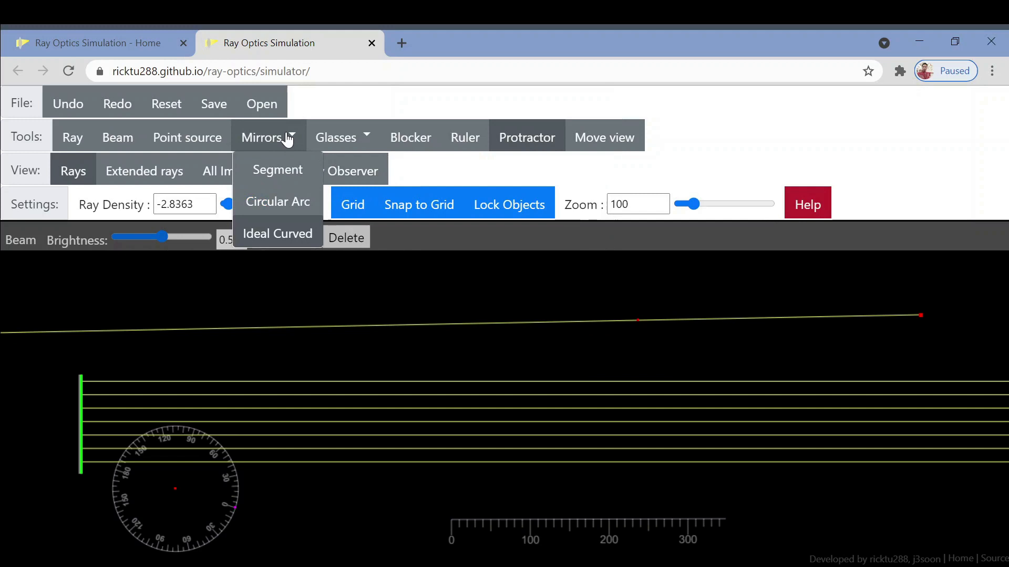
{"action": "left_click", "coordinate": [280, 178]}
{"action": "left_click_drag", "start_coordinate": [532, 250], "coordinate": [533, 262]}
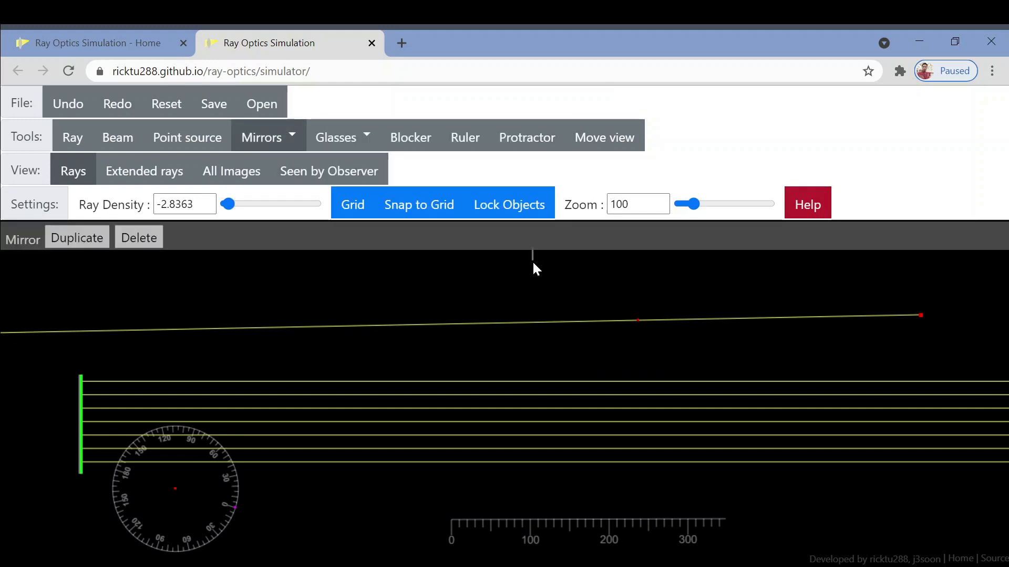
{"action": "left_click_drag", "start_coordinate": [533, 314], "coordinate": [534, 362]}
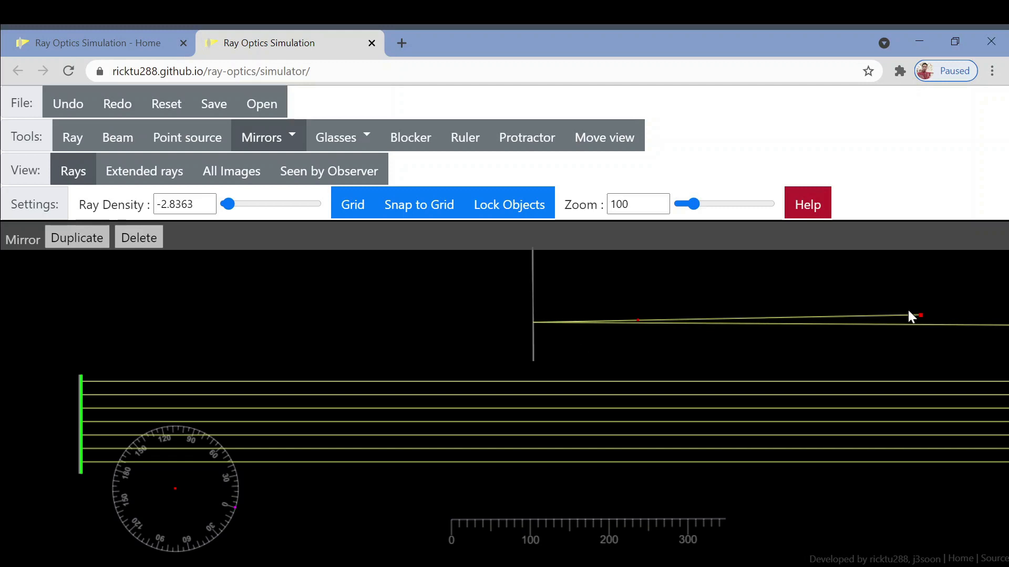
Move the single ray's source to the opposite side of the segment mirror so the ray strikes it obliquely from below
{"action": "left_click_drag", "start_coordinate": [920, 314], "coordinate": [242, 339]}
{"action": "left_click_drag", "start_coordinate": [429, 332], "coordinate": [327, 332]}
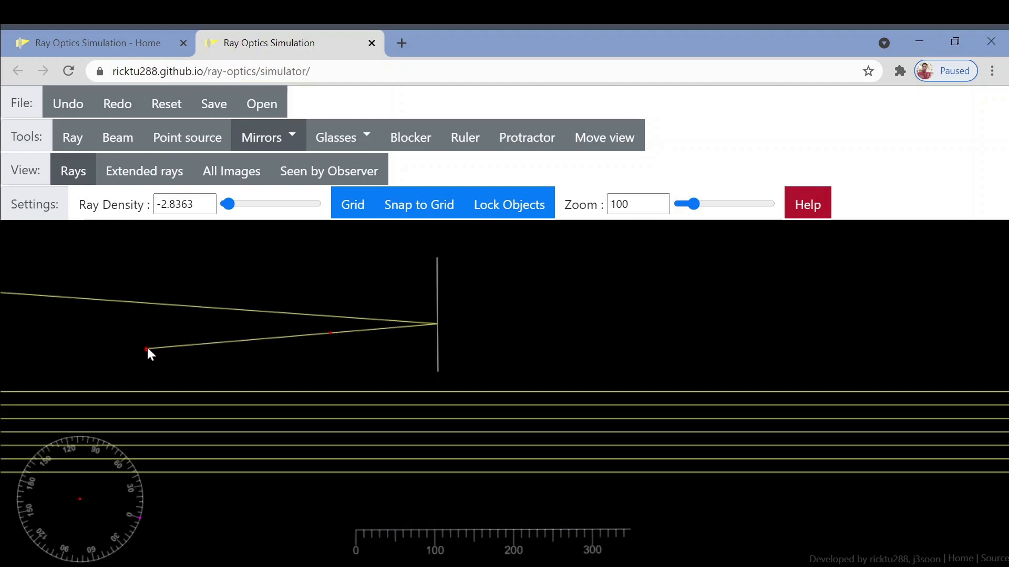
{"action": "left_click_drag", "start_coordinate": [145, 349], "coordinate": [143, 371]}
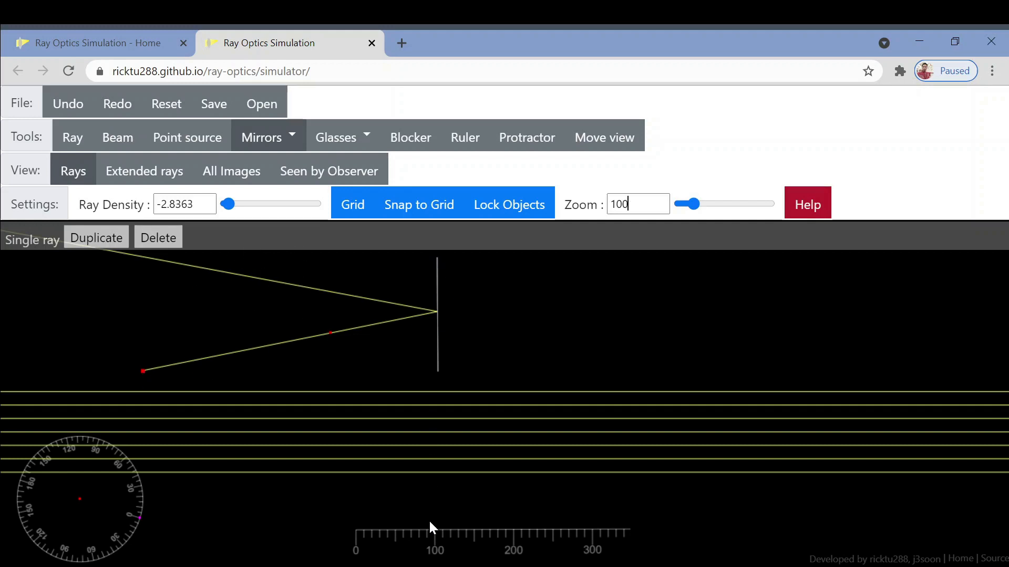
Lay the ruler across the mirror at the ray's incidence point, centre the protractor there, and align the protractor's 0–180 line with the mirror
{"action": "left_click_drag", "start_coordinate": [432, 532], "coordinate": [314, 311]}
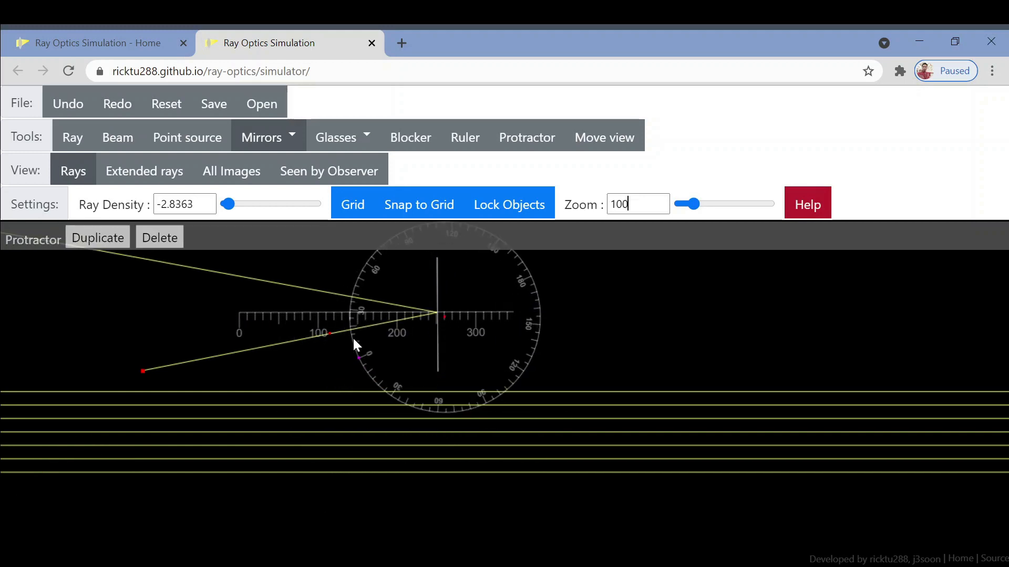
{"action": "left_click_drag", "start_coordinate": [352, 336], "coordinate": [346, 337]}
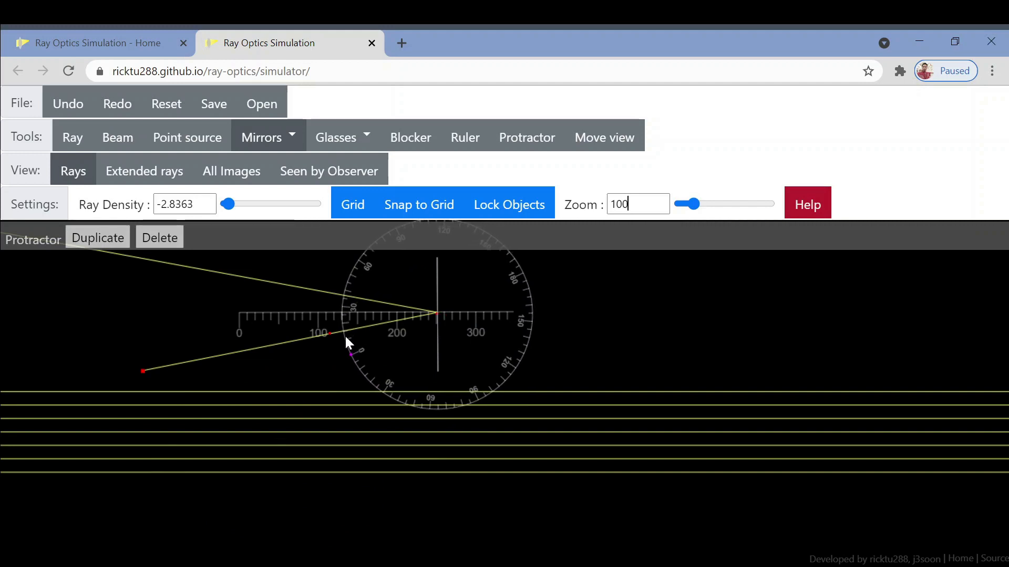
{"action": "left_click_drag", "start_coordinate": [347, 353], "coordinate": [438, 373]}
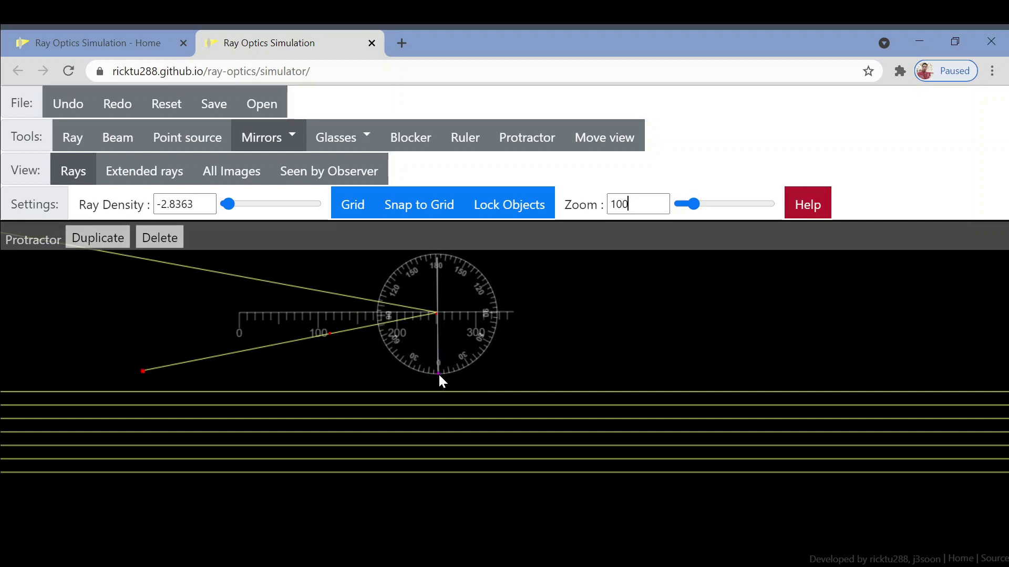
{"action": "left_click", "coordinate": [437, 276]}
{"action": "mouse_move", "coordinate": [437, 262]}
{"action": "left_mouse_down"}
{"action": "mouse_move", "coordinate": [424, 265]}
{"action": "mouse_move", "coordinate": [481, 281]}
{"action": "mouse_move", "coordinate": [440, 271]}
{"action": "mouse_move", "coordinate": [436, 257]}
{"action": "left_mouse_up"}
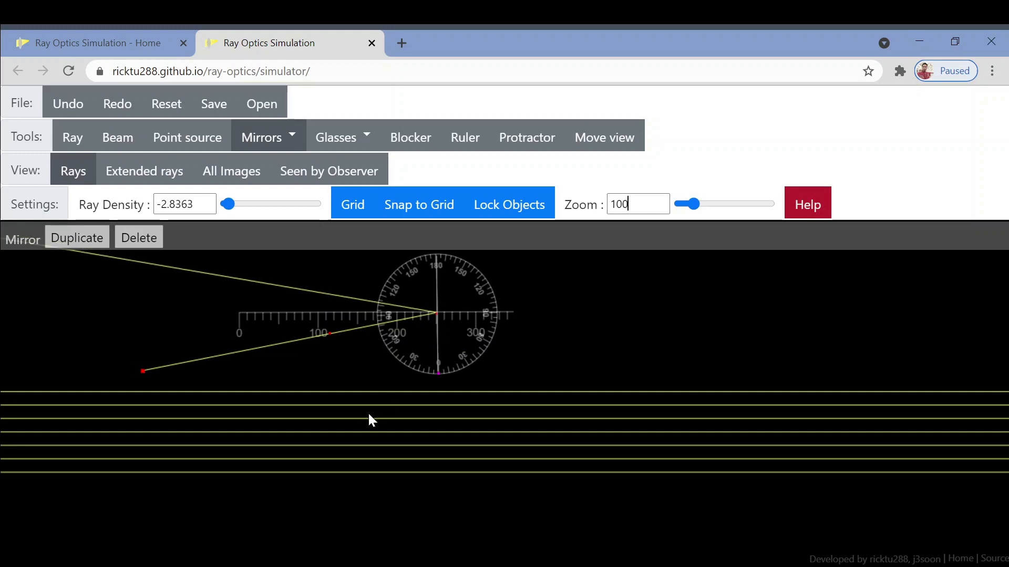
Reposition the single ray's source and direction point to strike the segment mirror near the protractor's centre at a steeper angle
{"action": "left_click_drag", "start_coordinate": [143, 371], "coordinate": [145, 404]}
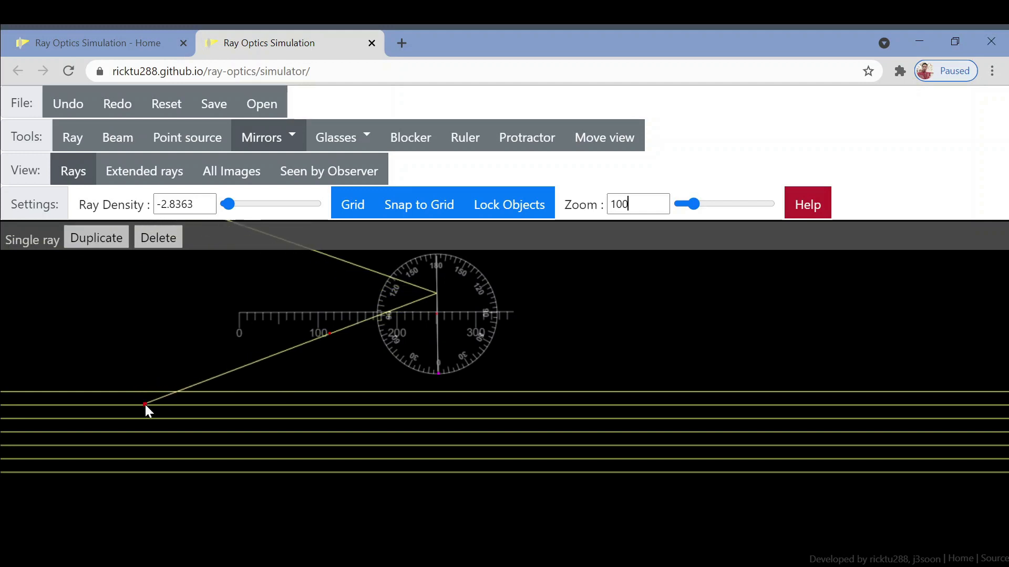
{"action": "left_click", "coordinate": [342, 329]}
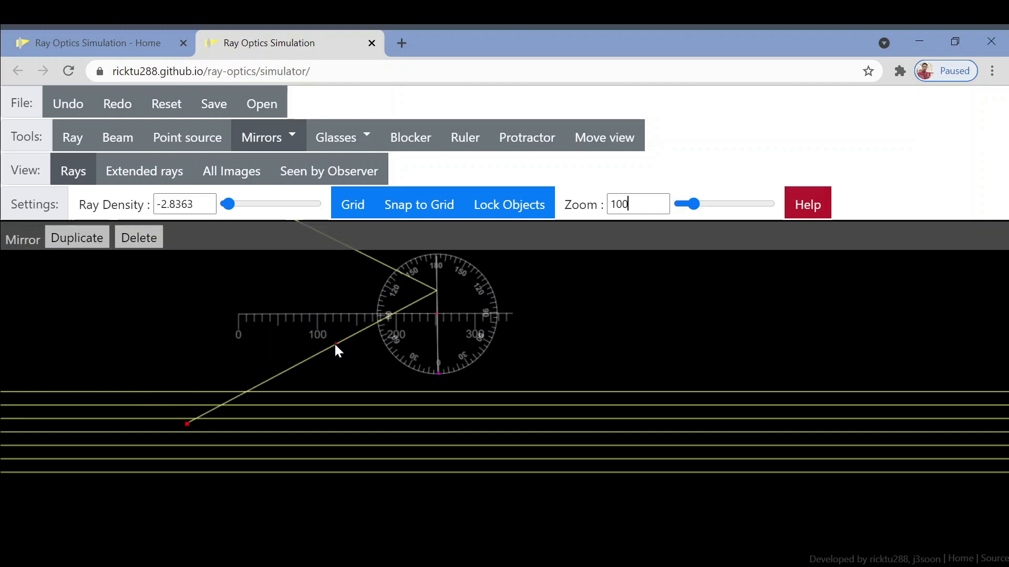
{"action": "left_click_drag", "start_coordinate": [335, 344], "coordinate": [348, 361]}
{"action": "left_click_drag", "start_coordinate": [318, 365], "coordinate": [319, 375]}
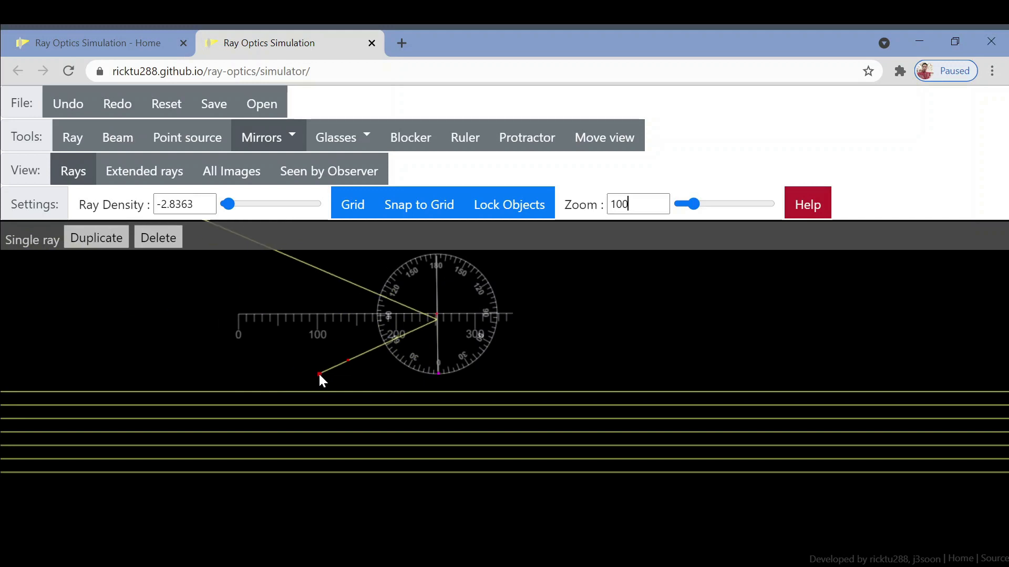
{"action": "left_click_drag", "start_coordinate": [320, 374], "coordinate": [320, 376]}
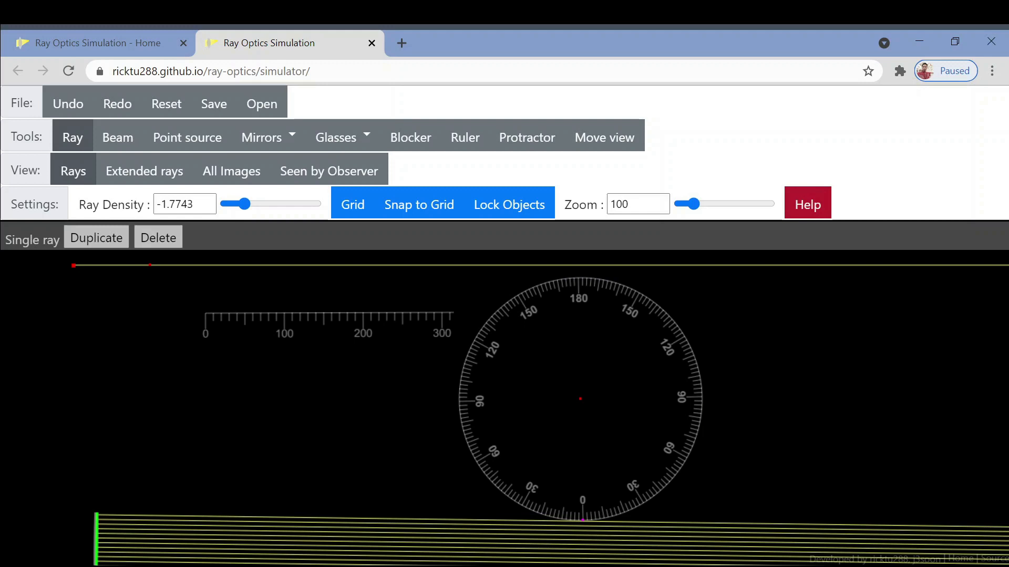
Draw a circular arc mirror inside the protractor with its concave side facing the ruler, and extend both ends to the protractor's rim
{"action": "left_click", "coordinate": [287, 138]}
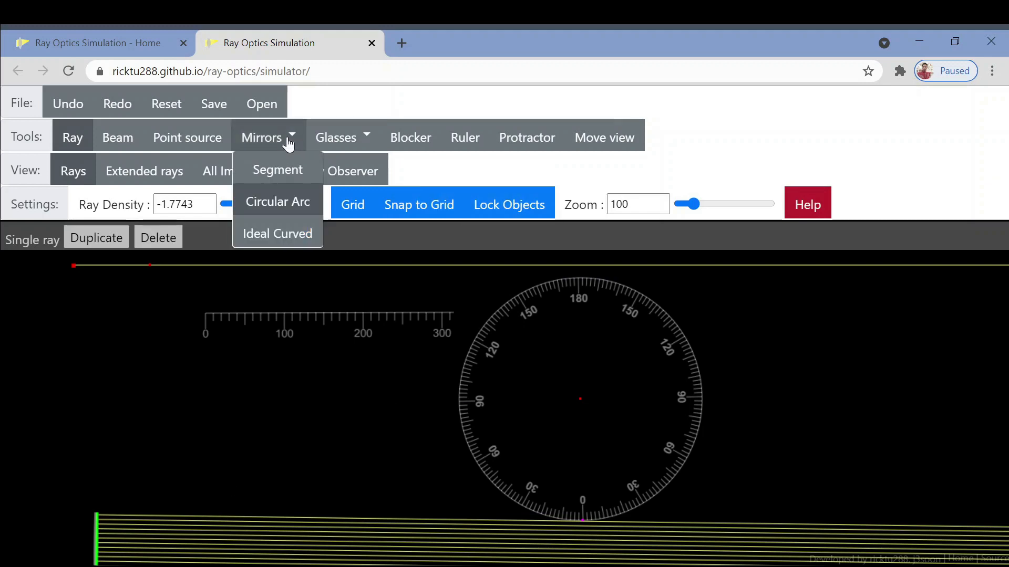
{"action": "left_click", "coordinate": [286, 215]}
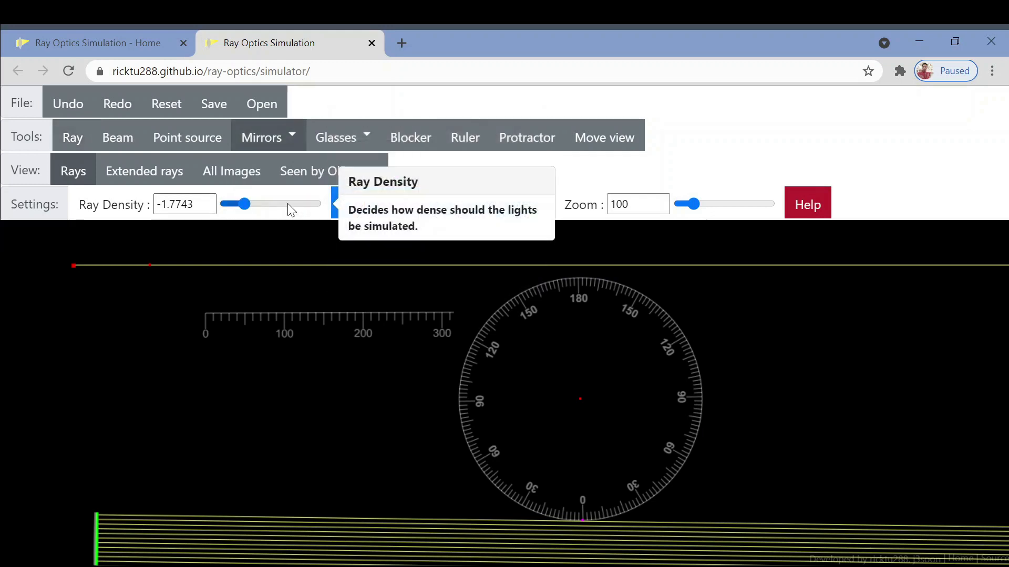
{"action": "left_click", "coordinate": [556, 279]}
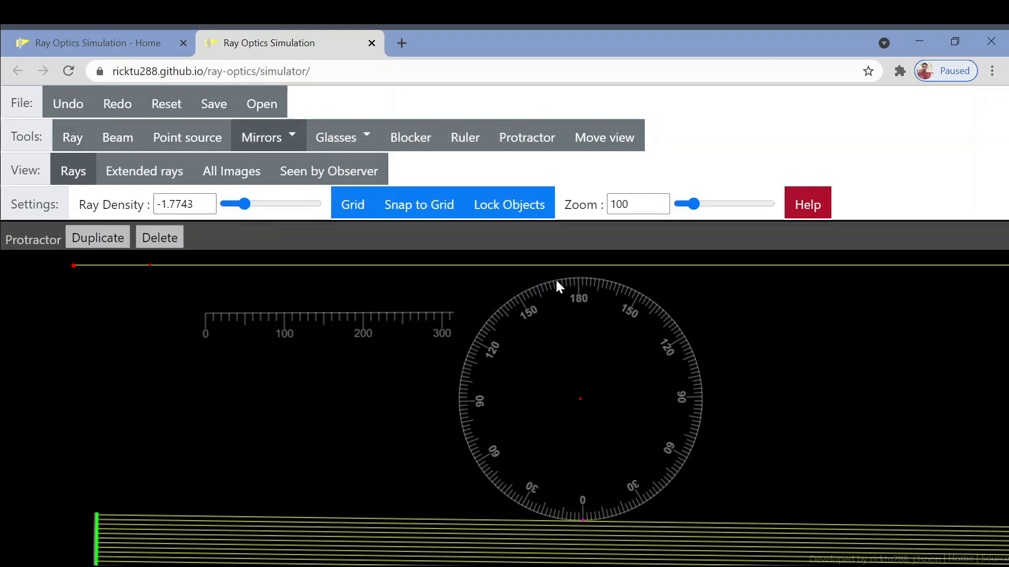
{"action": "left_click_drag", "start_coordinate": [563, 307], "coordinate": [573, 509]}
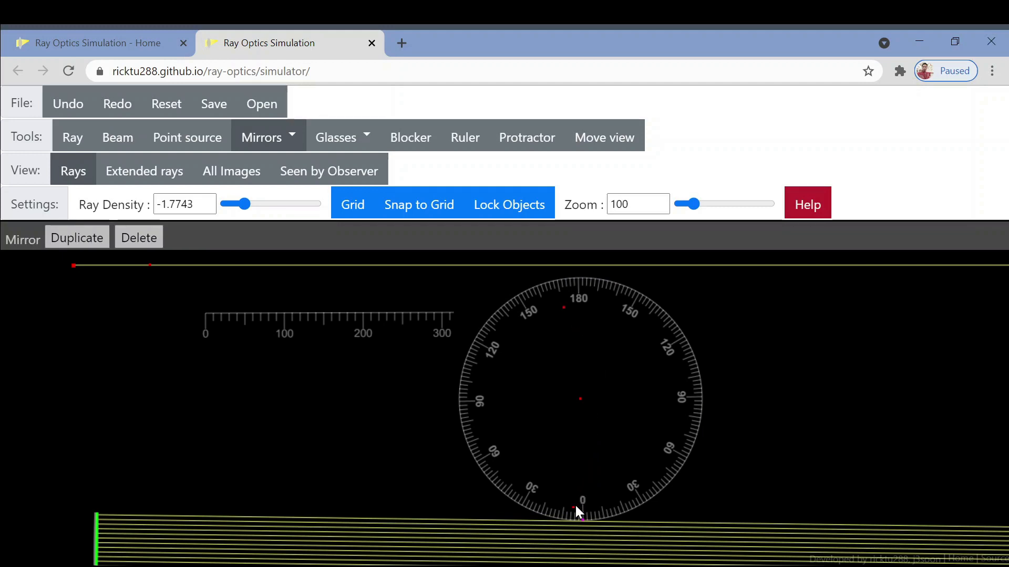
{"action": "left_click", "coordinate": [573, 507]}
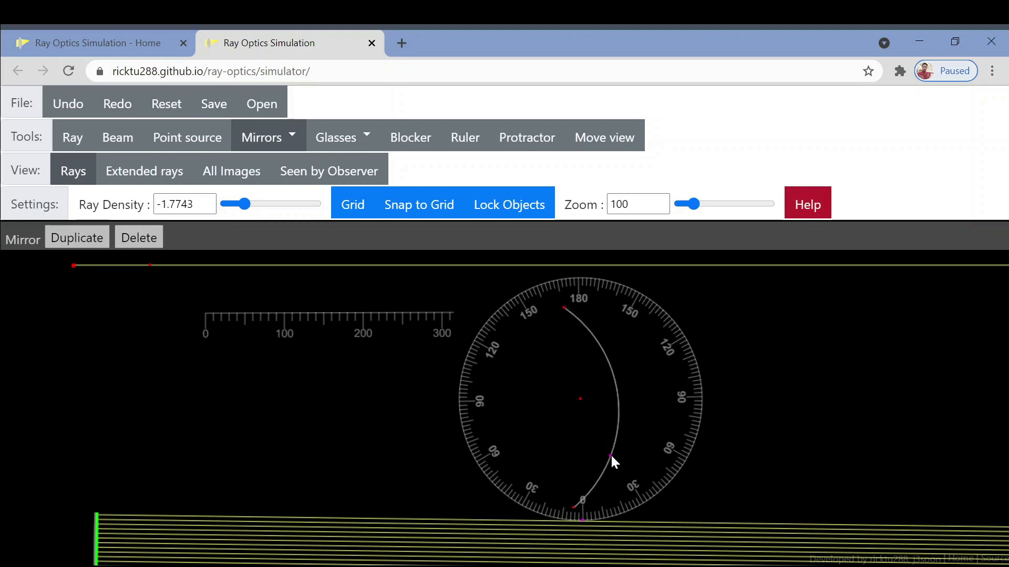
{"action": "left_click", "coordinate": [610, 454]}
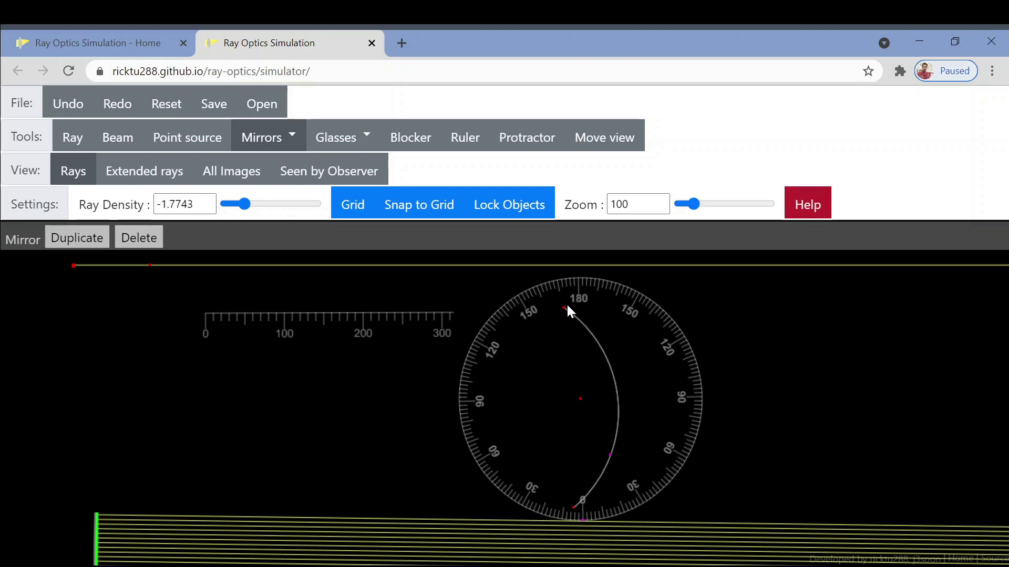
{"action": "left_click_drag", "start_coordinate": [563, 307], "coordinate": [559, 285]}
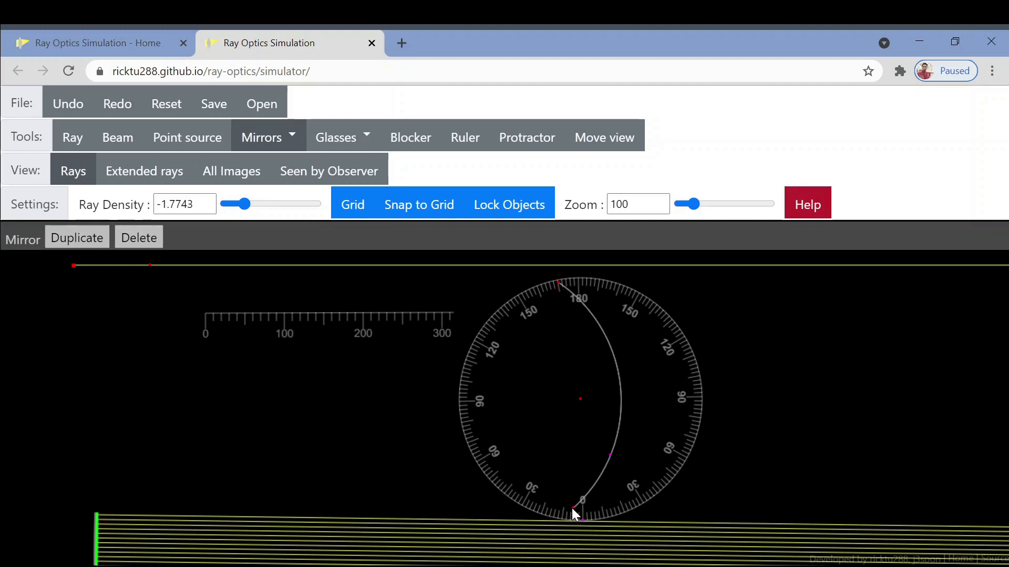
{"action": "left_click_drag", "start_coordinate": [572, 507], "coordinate": [564, 519]}
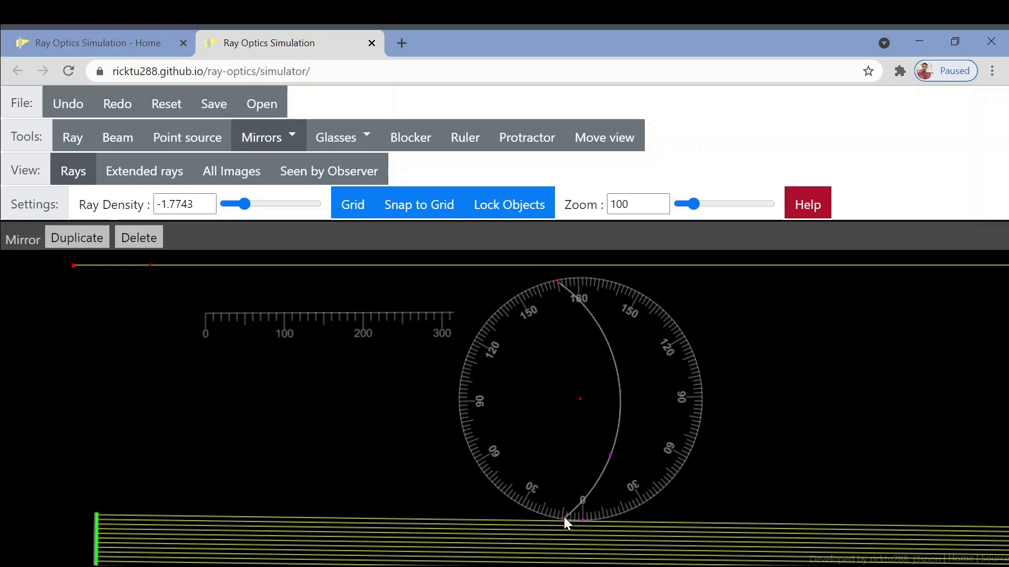
Lay the ruler along the arc mirror's axis up to its middle, and aim the single ray horizontally at the mirror above the ruler
{"action": "left_click_drag", "start_coordinate": [359, 312], "coordinate": [528, 402]}
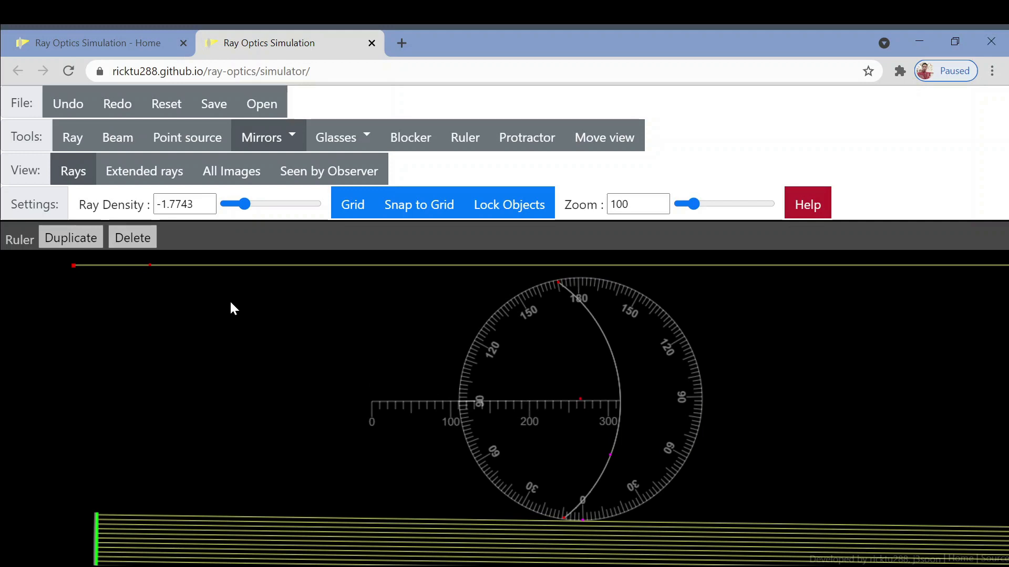
{"action": "left_click_drag", "start_coordinate": [72, 266], "coordinate": [310, 338]}
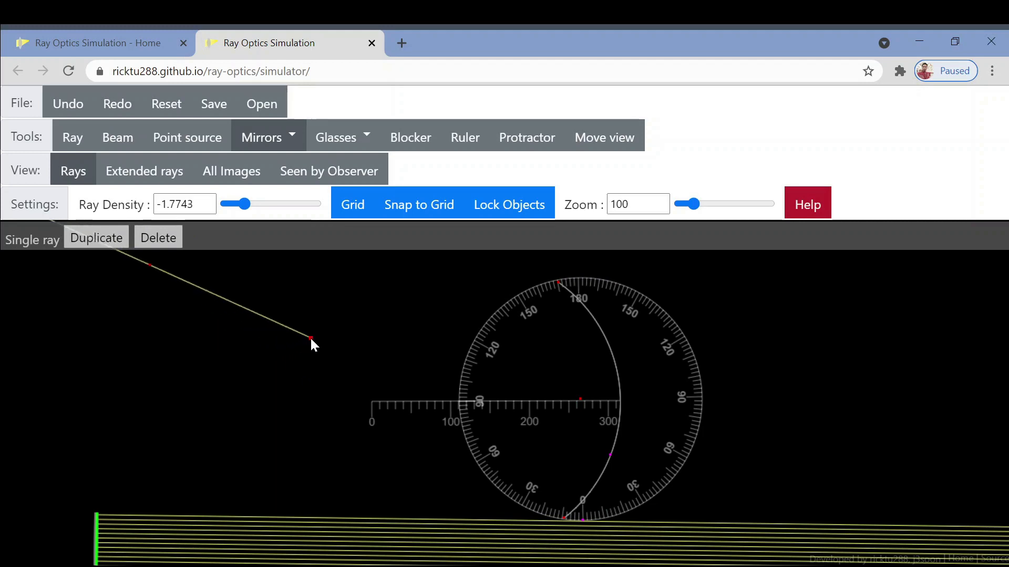
{"action": "left_click_drag", "start_coordinate": [147, 264], "coordinate": [449, 338]}
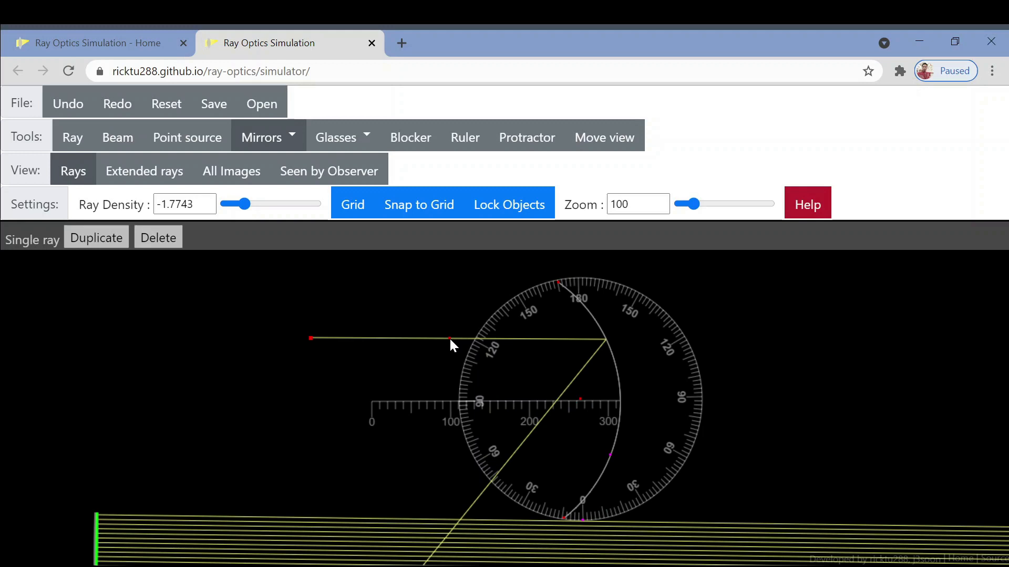
{"action": "left_click_drag", "start_coordinate": [450, 340], "coordinate": [451, 339]}
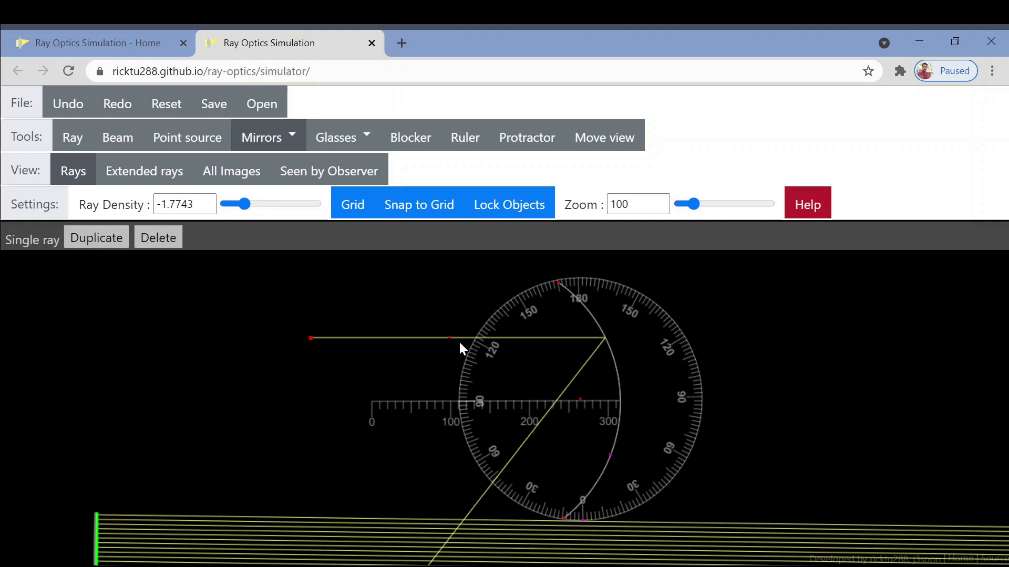
Lower the horizontal single ray to just above the ruler, and send the parallel beam into the arc mirror with ray density -3
{"action": "left_click_drag", "start_coordinate": [311, 338], "coordinate": [310, 373]}
{"action": "left_click_drag", "start_coordinate": [449, 337], "coordinate": [457, 375]}
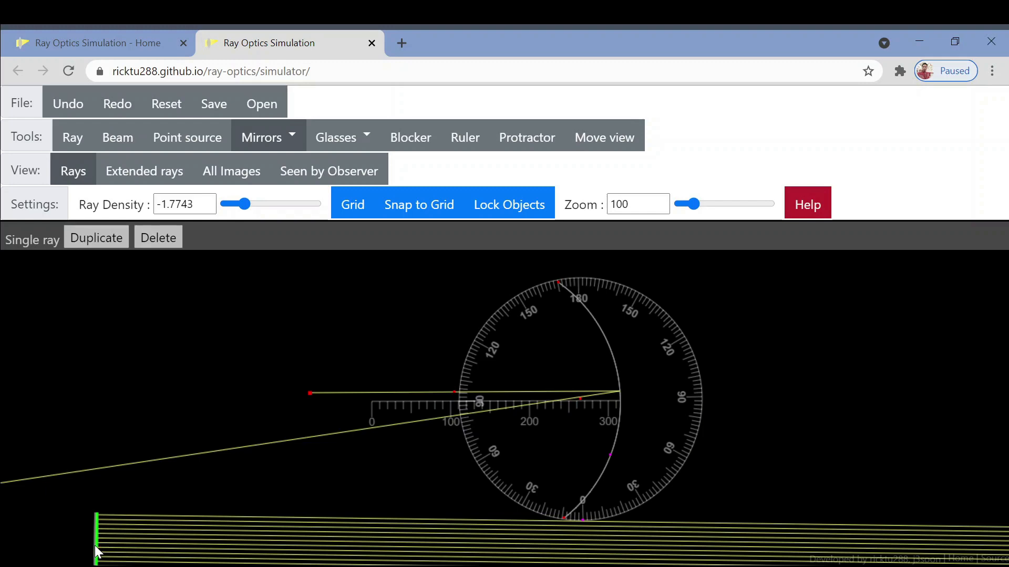
{"action": "left_click_drag", "start_coordinate": [94, 544], "coordinate": [222, 408]}
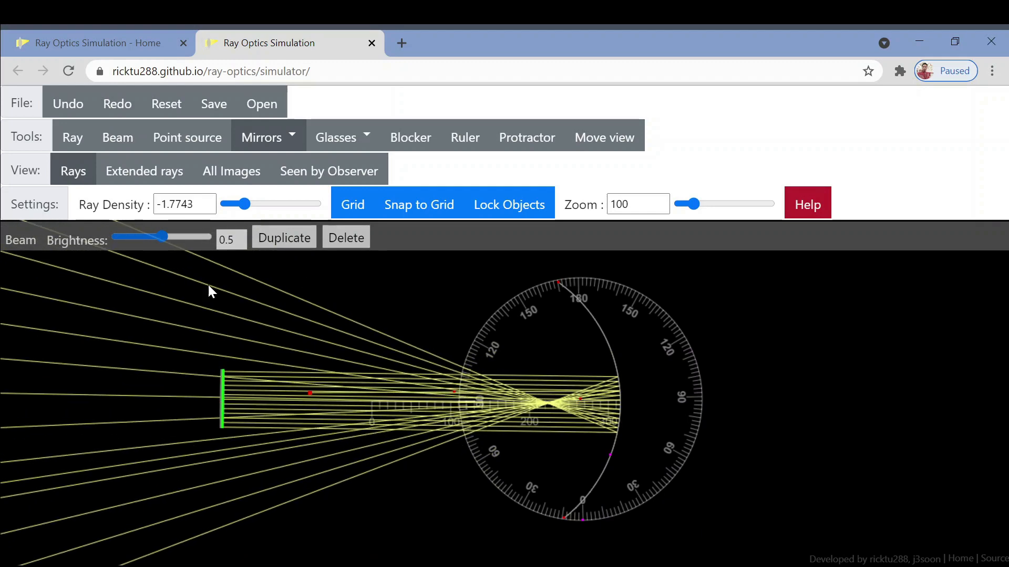
{"action": "left_click_drag", "start_coordinate": [243, 204], "coordinate": [226, 205]}
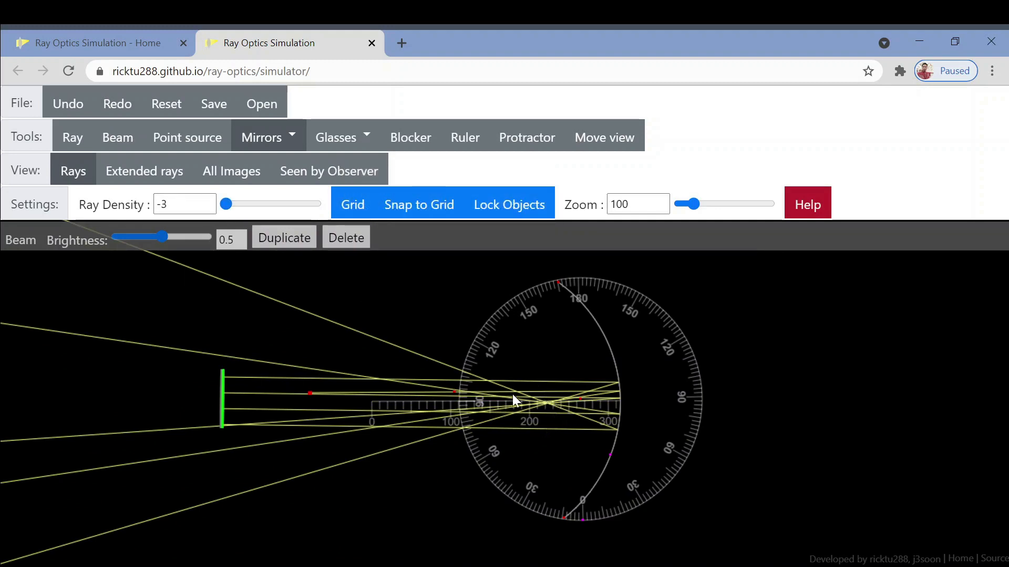
Move the beam back below the protractor, and aim the single ray obliquely through the arc mirror's focal point on the ruler
{"action": "mouse_move", "coordinate": [222, 371]}
{"action": "left_mouse_down"}
{"action": "mouse_move", "coordinate": [206, 368]}
{"action": "mouse_move", "coordinate": [219, 369]}
{"action": "left_mouse_up"}
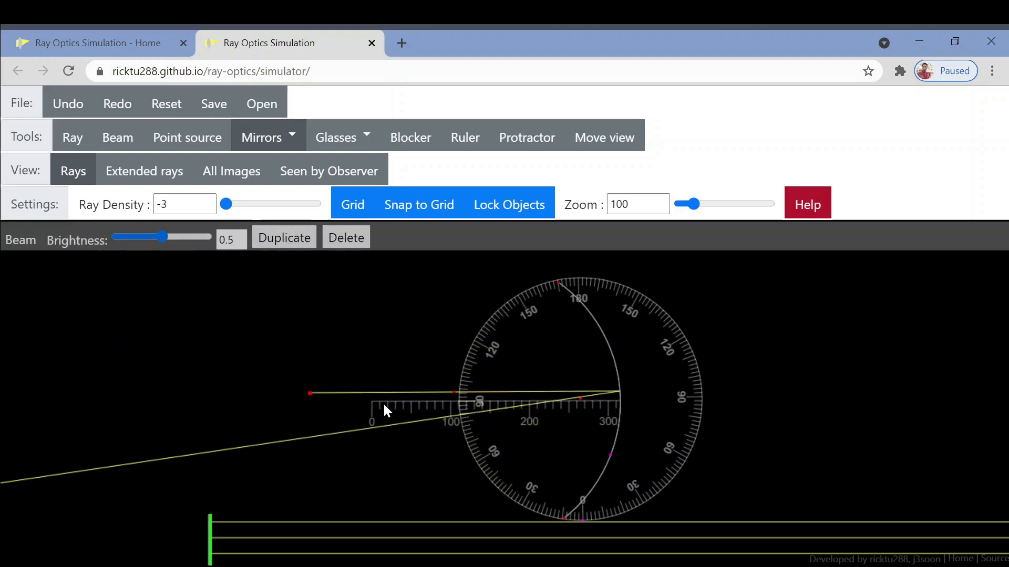
{"action": "left_click_drag", "start_coordinate": [307, 390], "coordinate": [320, 327]}
{"action": "left_click_drag", "start_coordinate": [454, 392], "coordinate": [554, 402]}
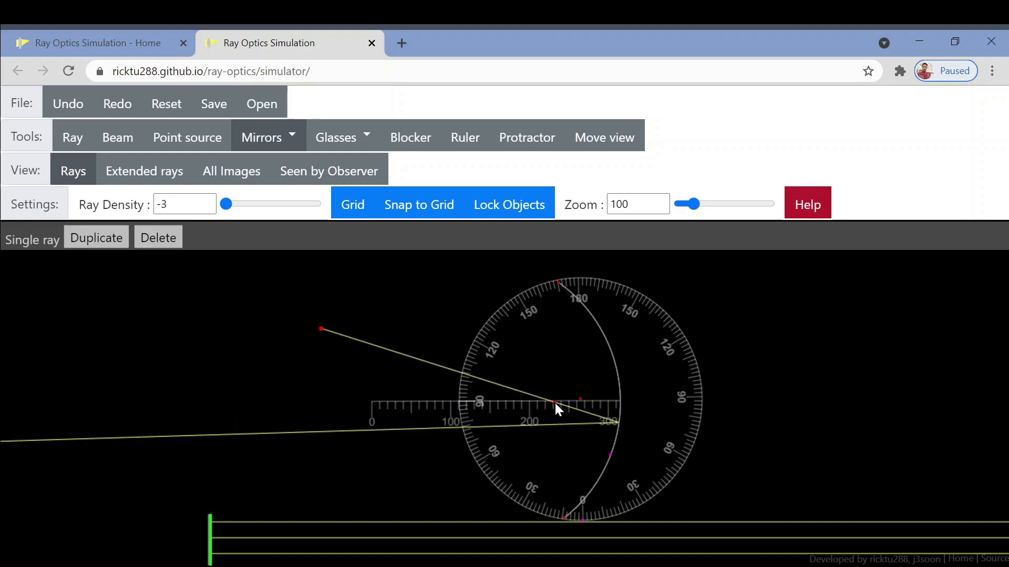
{"action": "mouse_move", "coordinate": [553, 402]}
{"action": "left_mouse_down"}
{"action": "mouse_move", "coordinate": [563, 397]}
{"action": "mouse_move", "coordinate": [553, 402]}
{"action": "left_mouse_up"}
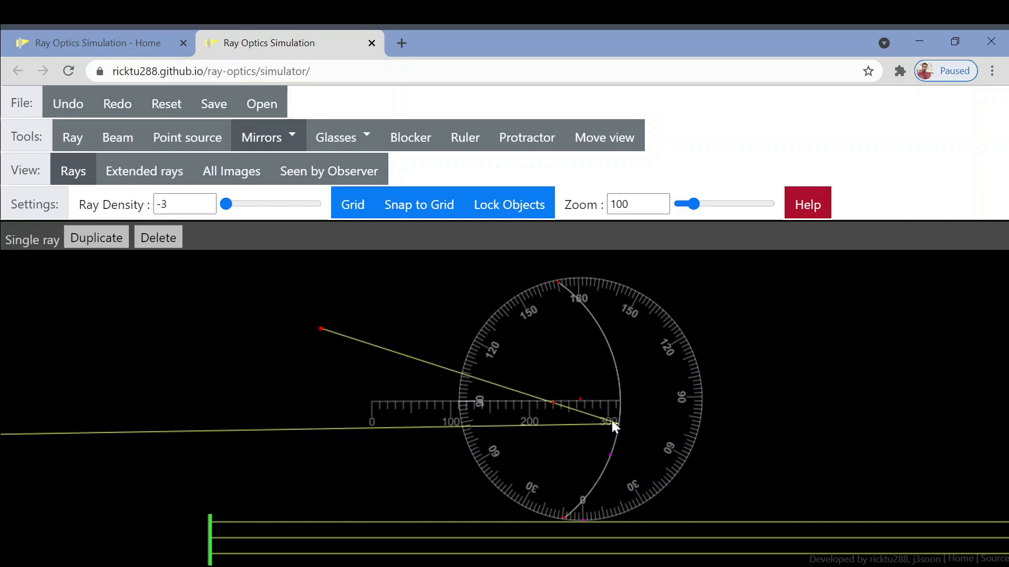
Raise the single ray's source and aim it through the arc mirror's centre of curvature so it reflects back along its path
{"action": "left_click_drag", "start_coordinate": [318, 325], "coordinate": [342, 288]}
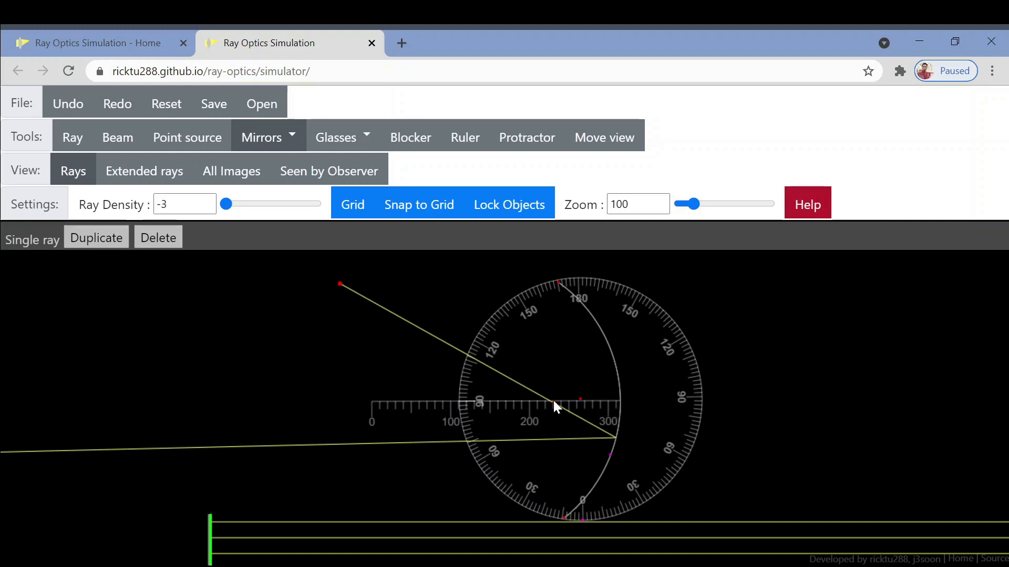
{"action": "left_click_drag", "start_coordinate": [550, 400], "coordinate": [481, 409]}
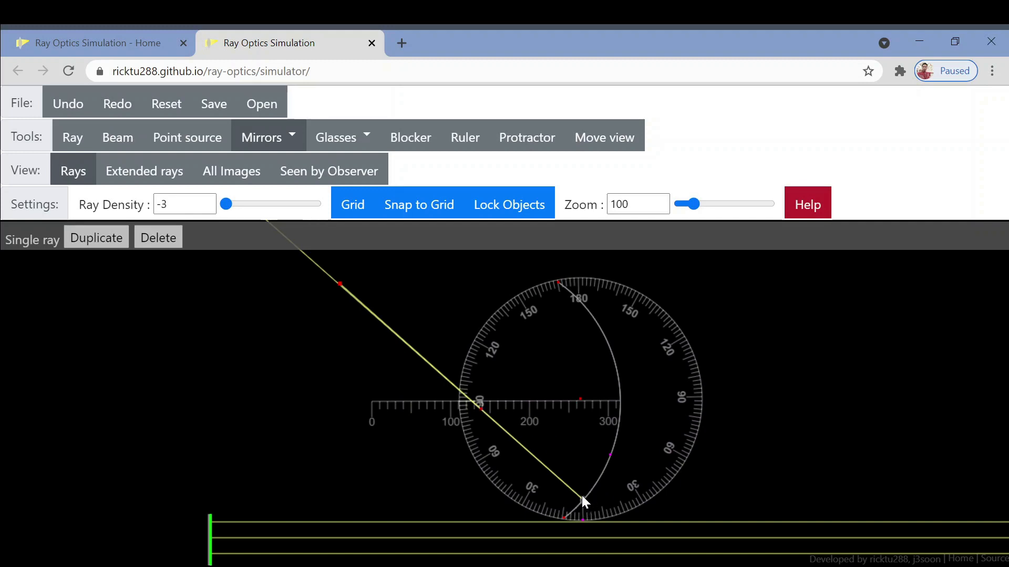
{"action": "mouse_move", "coordinate": [582, 495]}
{"action": "left_mouse_down"}
{"action": "mouse_move", "coordinate": [597, 414]}
{"action": "mouse_move", "coordinate": [603, 499]}
{"action": "mouse_move", "coordinate": [600, 489]}
{"action": "mouse_move", "coordinate": [582, 495]}
{"action": "left_mouse_up"}
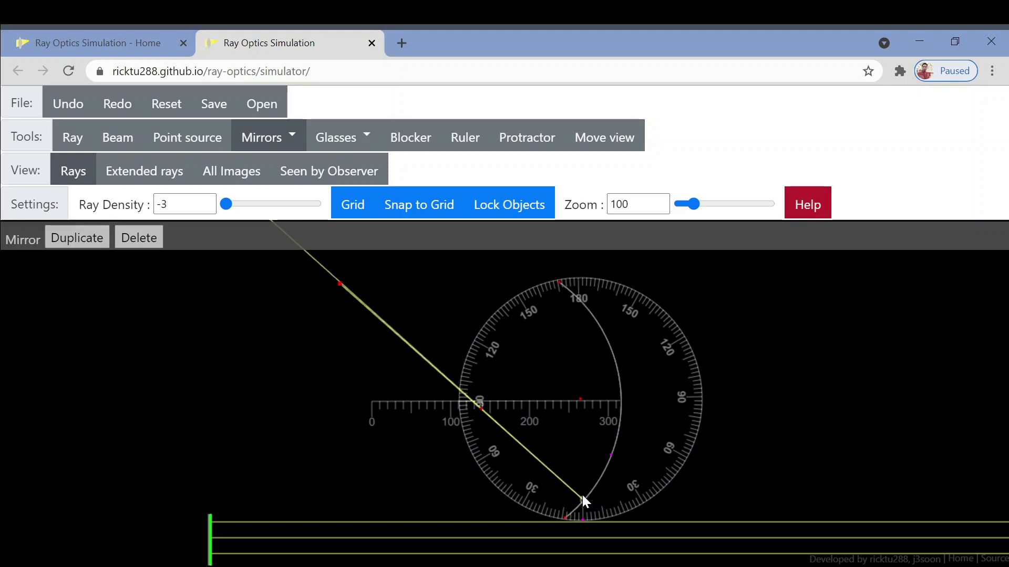
Reshape the arc mirror so its convex side faces the ray source, and aim the single ray nearly horizontally at it above the ruler
{"action": "left_click_drag", "start_coordinate": [610, 457], "coordinate": [531, 470]}
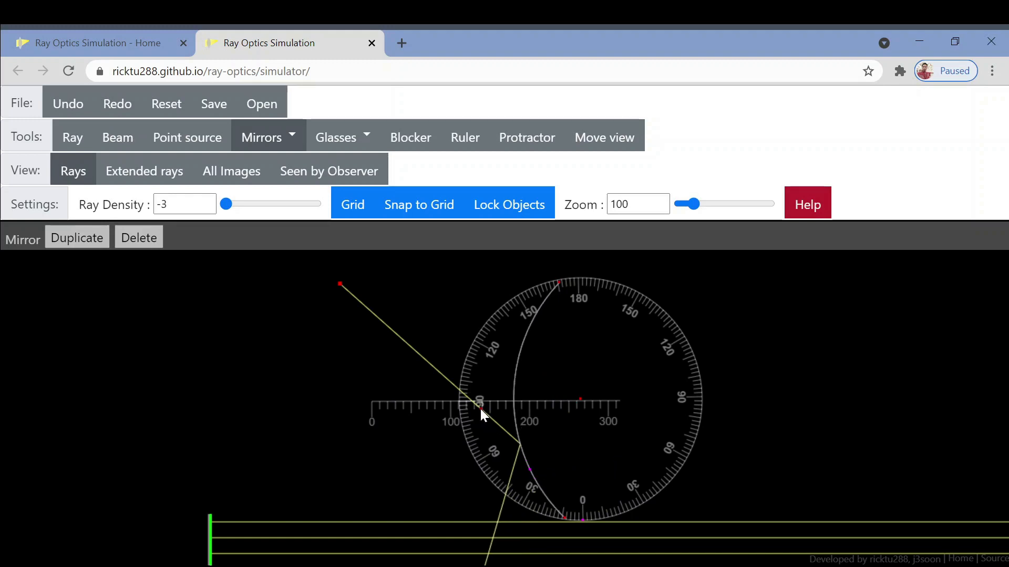
{"action": "left_click_drag", "start_coordinate": [480, 407], "coordinate": [506, 344]}
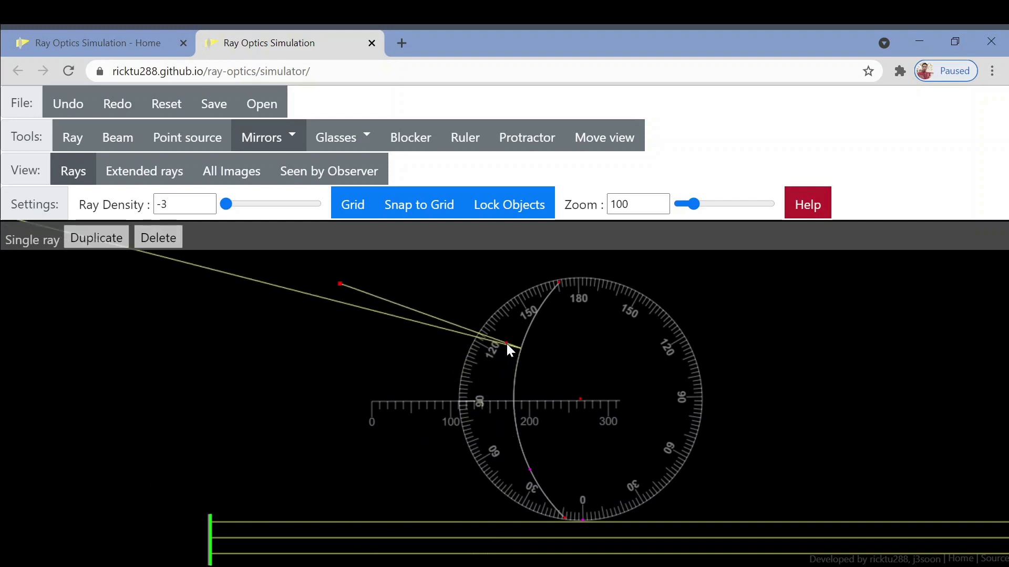
{"action": "left_click_drag", "start_coordinate": [339, 283], "coordinate": [340, 340]}
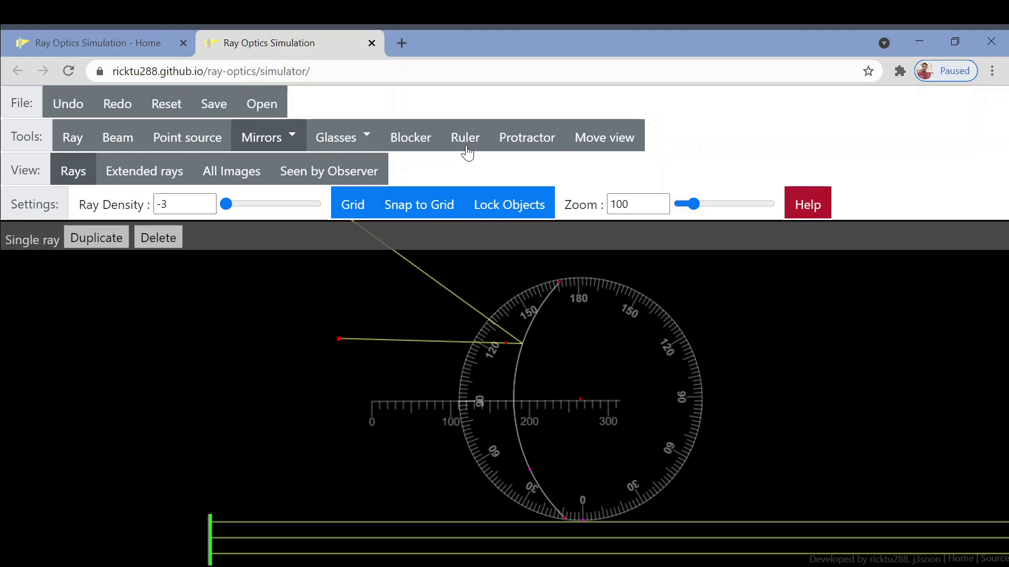
Draw a second ruler and lay it along the reflected ray's extension behind the convex mirror, down to the first ruler
{"action": "left_click", "coordinate": [463, 136]}
{"action": "left_click_drag", "start_coordinate": [760, 328], "coordinate": [873, 398]}
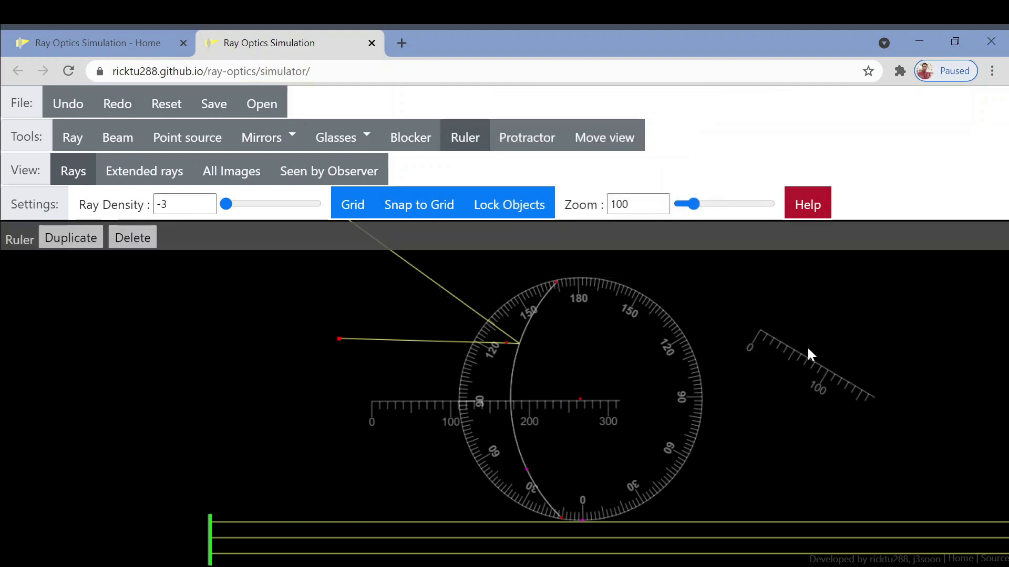
{"action": "left_click_drag", "start_coordinate": [795, 348], "coordinate": [534, 347]}
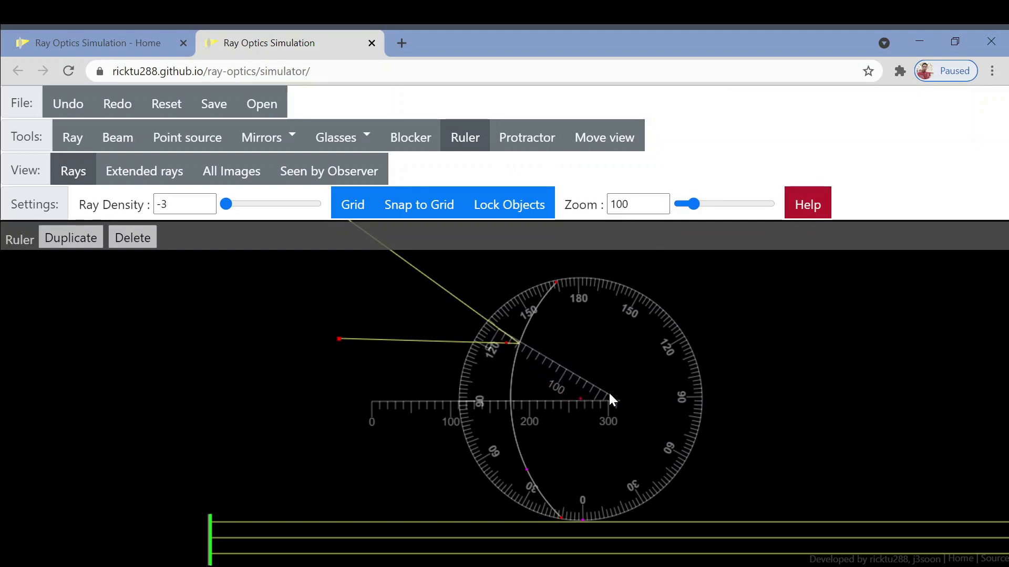
{"action": "left_click_drag", "start_coordinate": [609, 392], "coordinate": [605, 402]}
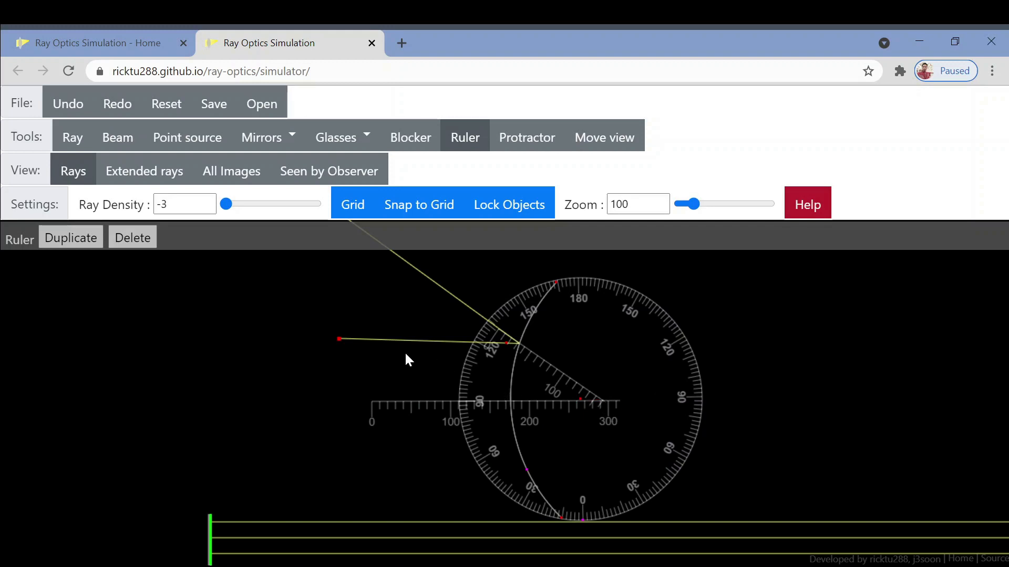
Shift the horizontal ray closer to the mirror's axis and realign the short ruler with the new reflected ray's backward extension
{"action": "left_click_drag", "start_coordinate": [338, 339], "coordinate": [344, 368]}
{"action": "left_click_drag", "start_coordinate": [502, 341], "coordinate": [497, 370]}
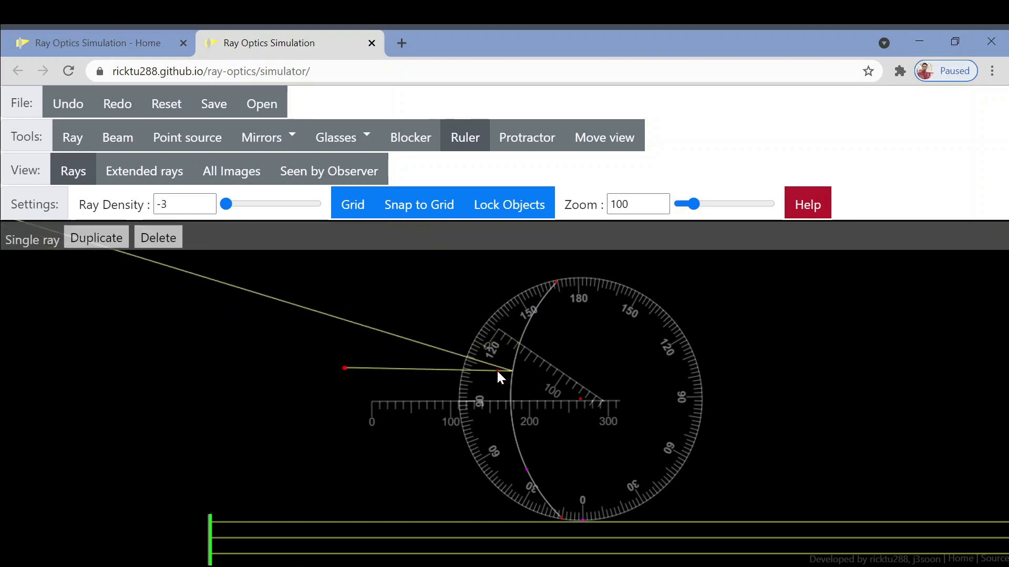
{"action": "left_click", "coordinate": [537, 354]}
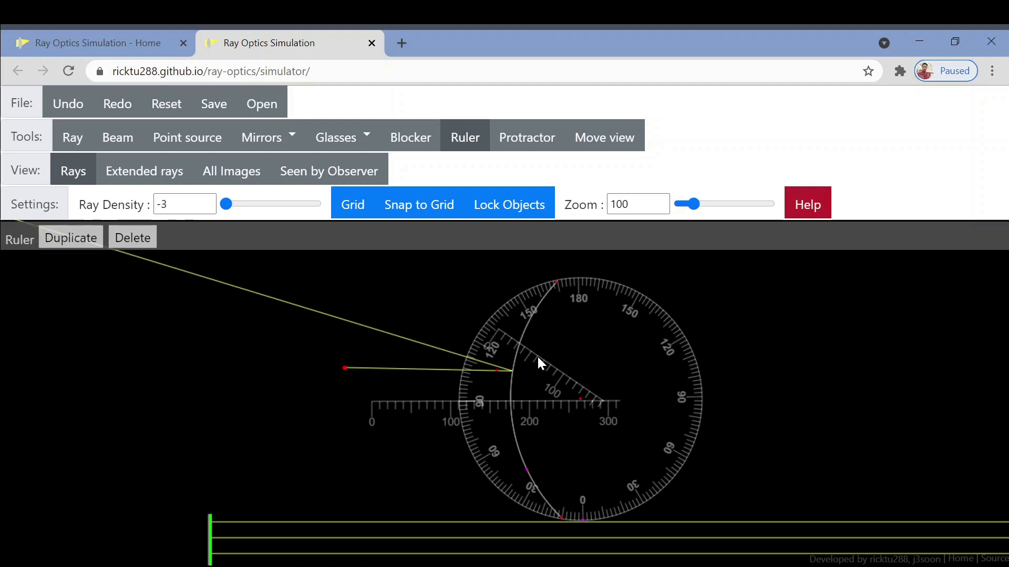
{"action": "left_click_drag", "start_coordinate": [503, 332], "coordinate": [493, 364]}
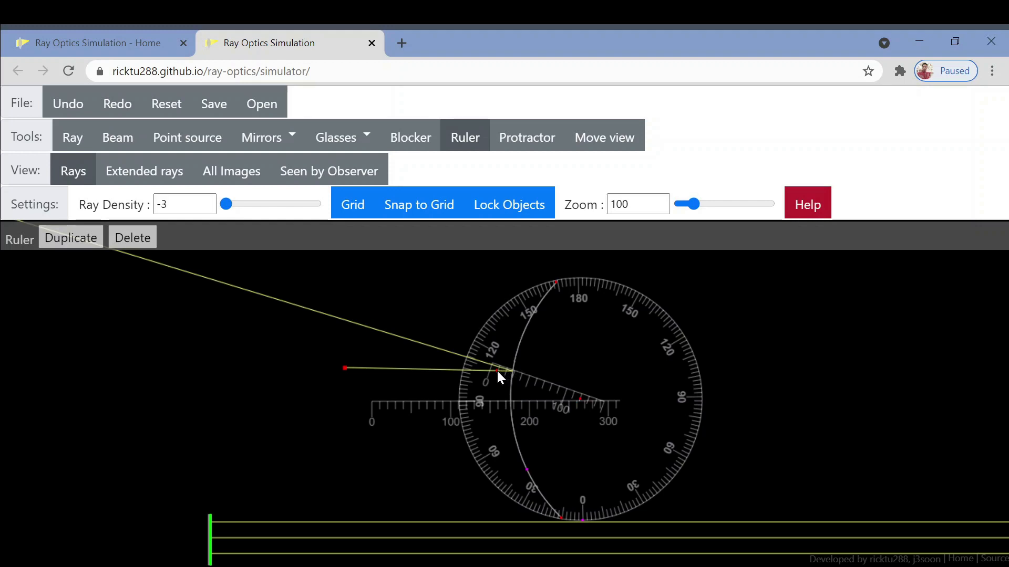
Aim the single ray obliquely at the point behind the convex mirror where the two rulers meet, making the reflected ray parallel to the axis
{"action": "left_click_drag", "start_coordinate": [496, 371], "coordinate": [608, 400]}
{"action": "left_click_drag", "start_coordinate": [344, 367], "coordinate": [351, 302]}
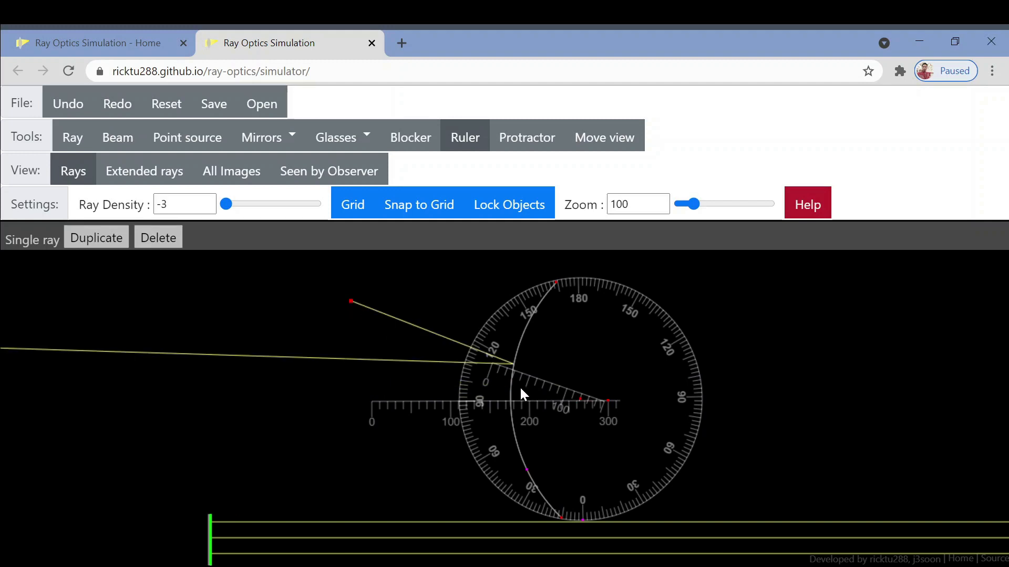
{"action": "left_click", "coordinate": [605, 401]}
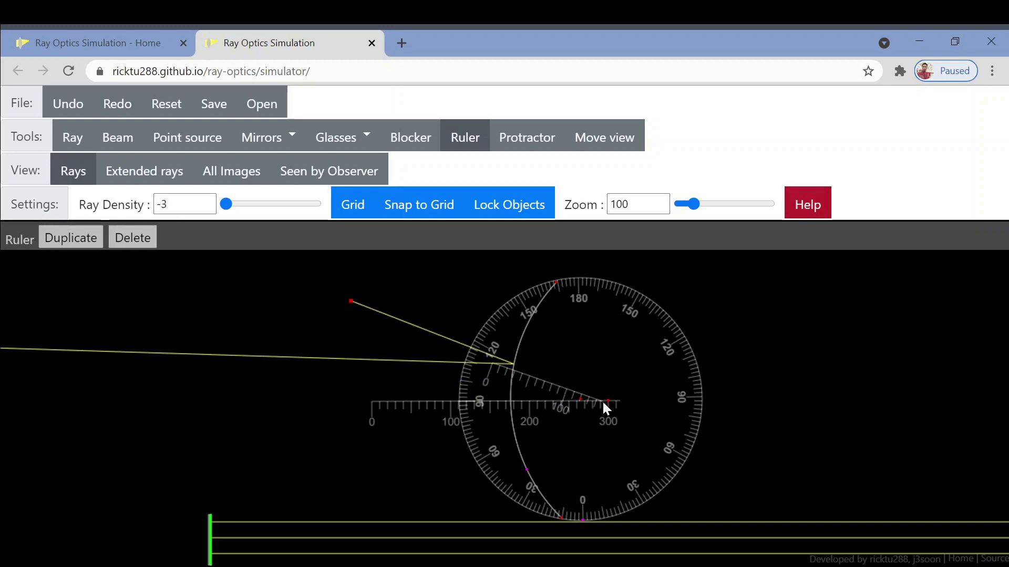
{"action": "mouse_move", "coordinate": [607, 398]}
{"action": "left_mouse_down"}
{"action": "mouse_move", "coordinate": [618, 379]}
{"action": "mouse_move", "coordinate": [604, 402]}
{"action": "left_mouse_up"}
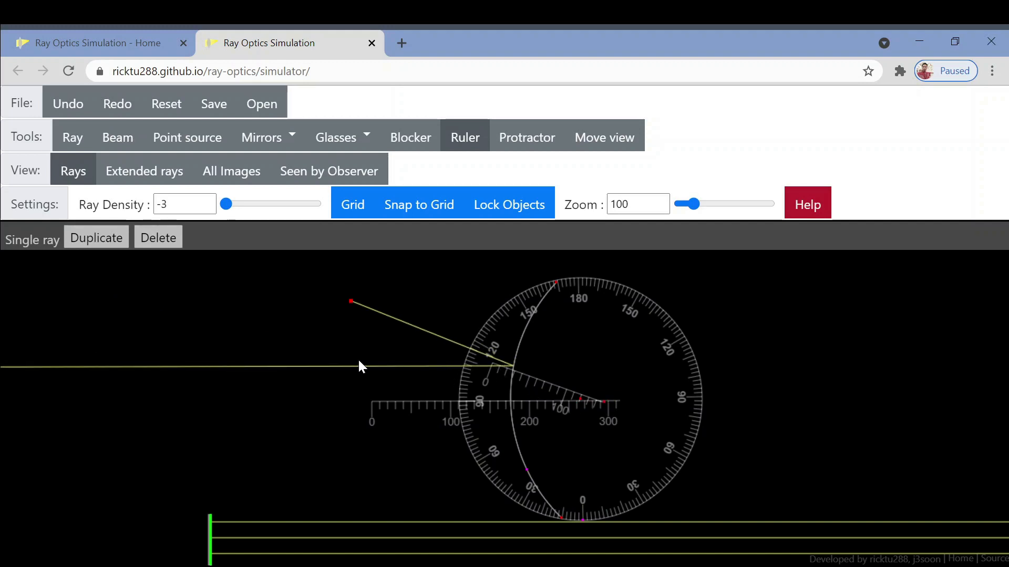
Move the single ray above the protractor, and replace the arc mirror with half-plane glass whose vertical boundary passes near the protractor's centre
{"action": "left_click_drag", "start_coordinate": [604, 401], "coordinate": [691, 400]}
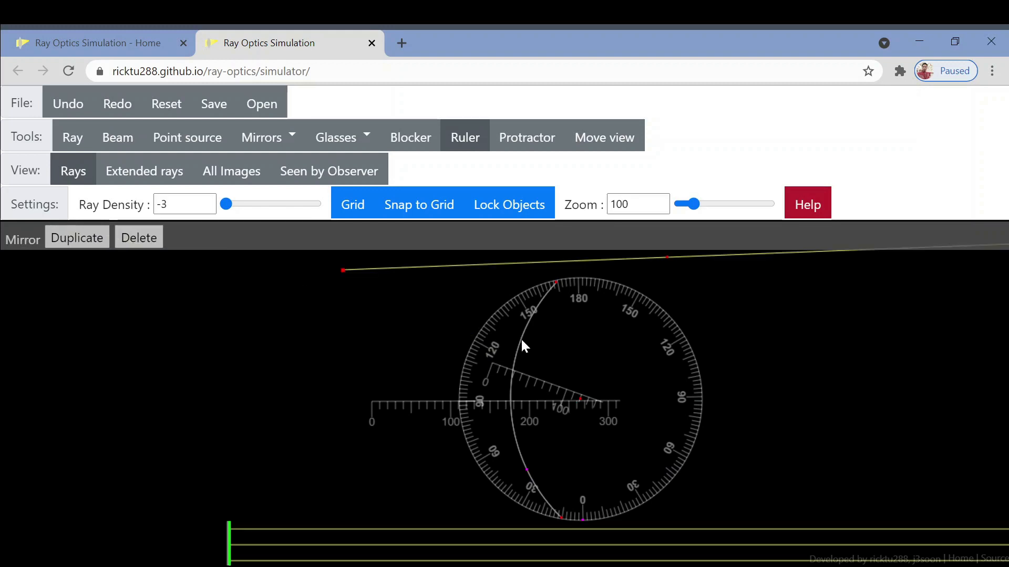
{"action": "key", "text": "Delete"}
{"action": "mouse_move", "coordinate": [363, 139]}
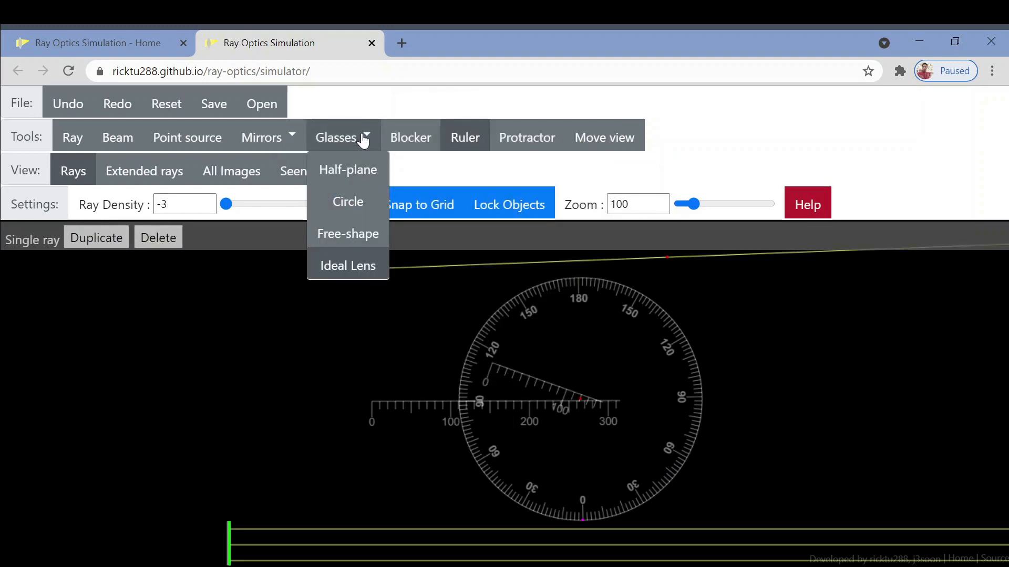
{"action": "mouse_move", "coordinate": [358, 174]}
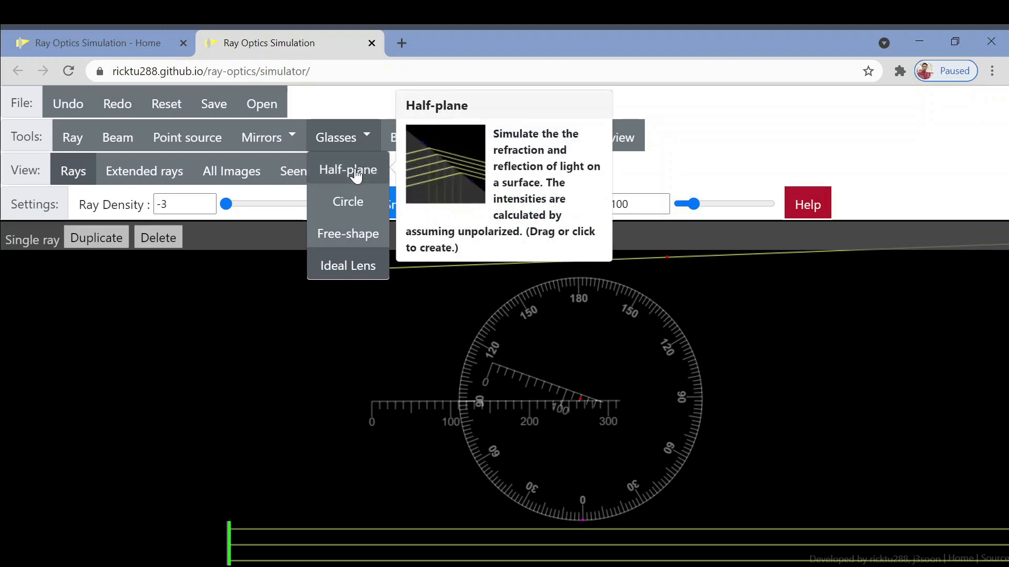
{"action": "left_click", "coordinate": [356, 176]}
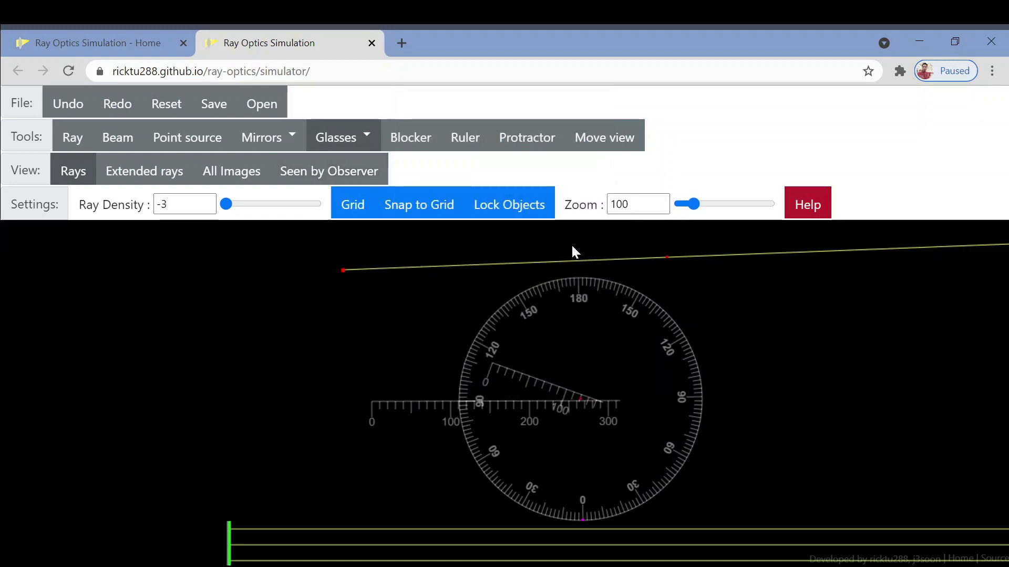
{"action": "mouse_move", "coordinate": [571, 222]}
{"action": "left_mouse_down"}
{"action": "mouse_move", "coordinate": [582, 377]}
{"action": "mouse_move", "coordinate": [571, 423]}
{"action": "left_mouse_up"}
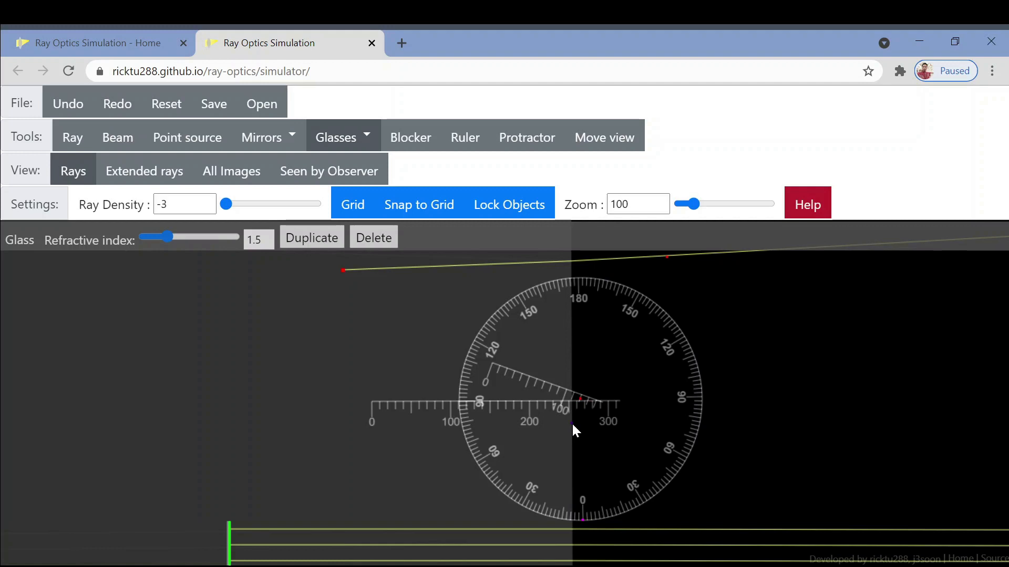
Send the single ray obliquely upward from inside the glass, and lay the short ruler horizontally as the normal where the ray exits
{"action": "left_click", "coordinate": [342, 271]}
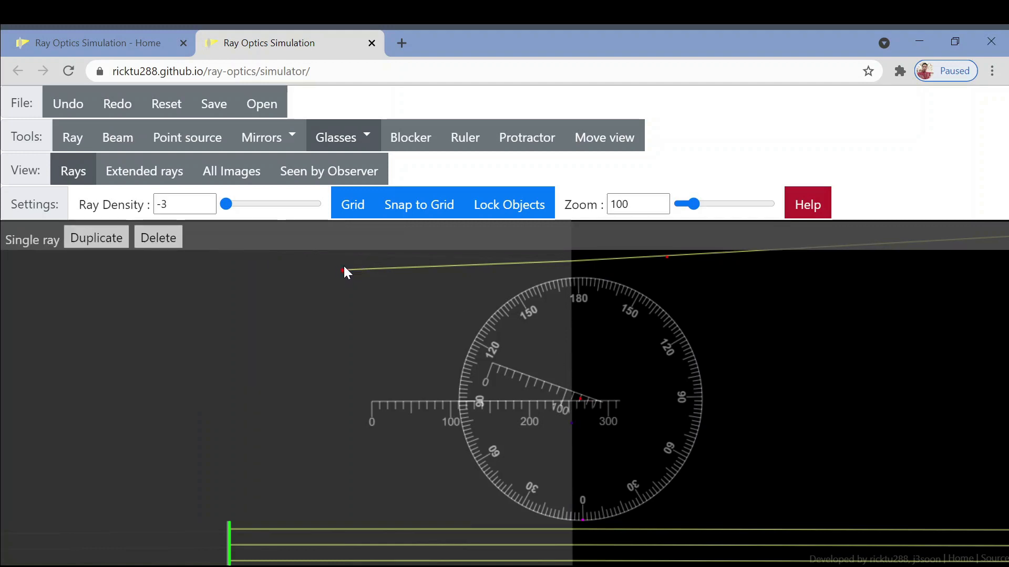
{"action": "left_click_drag", "start_coordinate": [342, 271], "coordinate": [244, 404]}
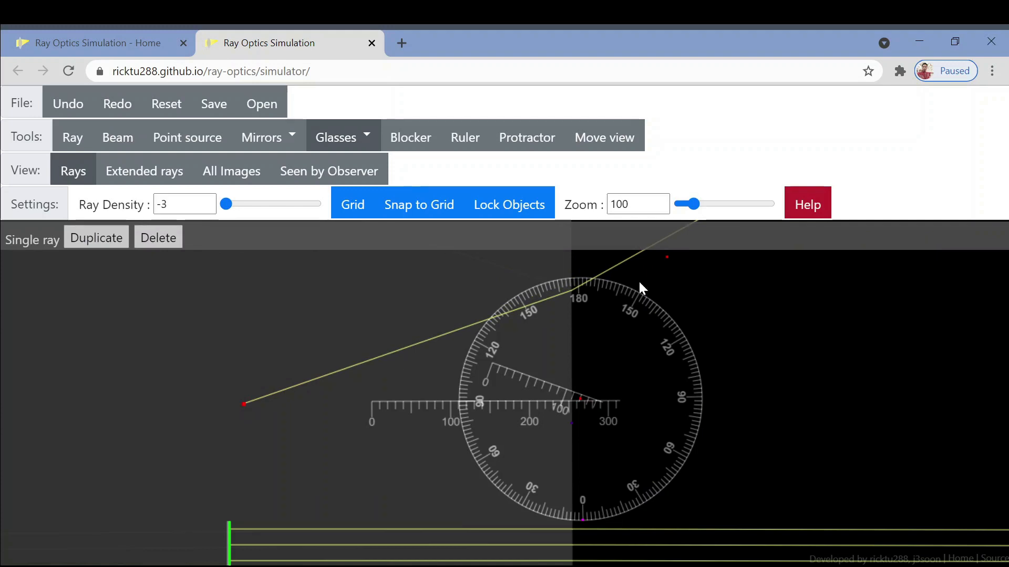
{"action": "left_click_drag", "start_coordinate": [666, 256], "coordinate": [727, 298]}
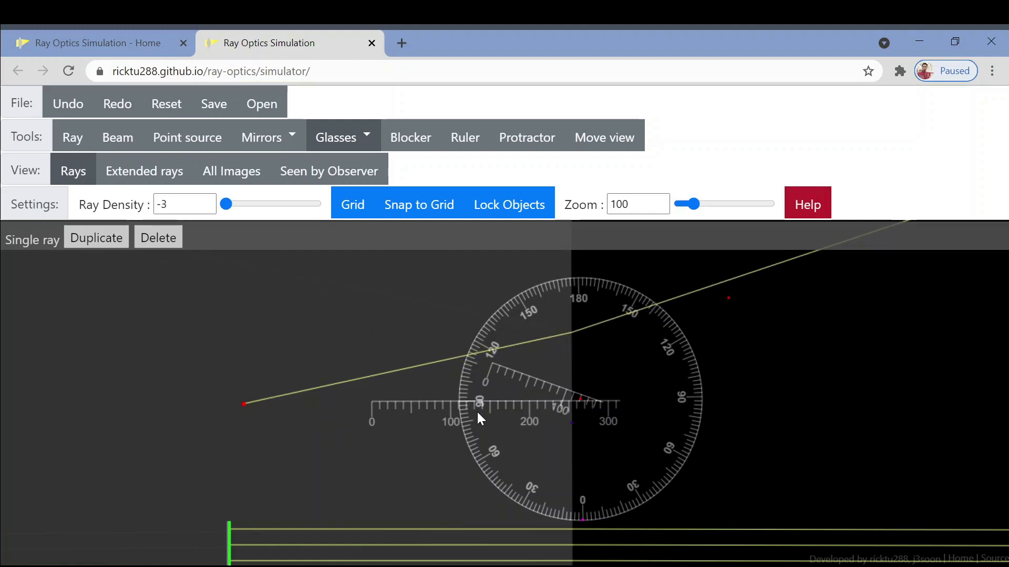
{"action": "left_click_drag", "start_coordinate": [540, 385], "coordinate": [616, 351]}
{"action": "left_click_drag", "start_coordinate": [667, 371], "coordinate": [681, 334]}
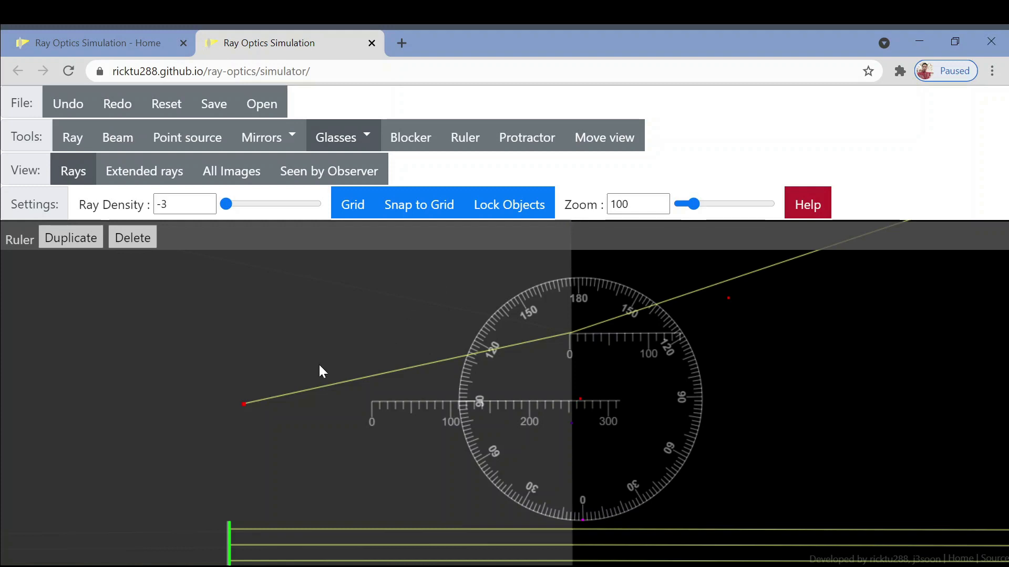
Place the single ray's source outside the glass and aim it at the boundary where the short ruler starts
{"action": "left_click_drag", "start_coordinate": [484, 415], "coordinate": [824, 368]}
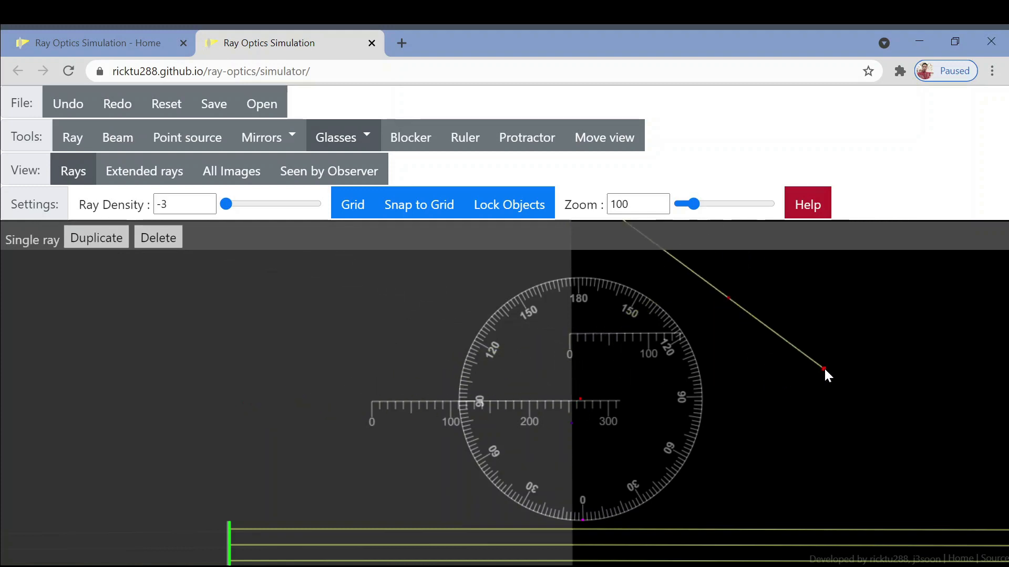
{"action": "left_click_drag", "start_coordinate": [727, 299], "coordinate": [570, 334]}
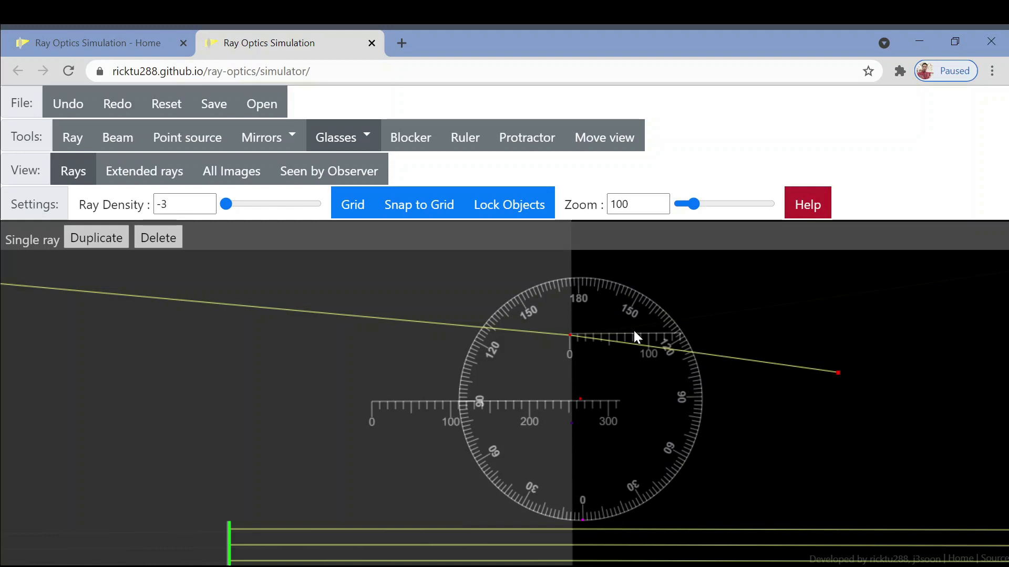
Replace the half-plane glass with a near-vertical ideal lens placed close to the protractor
{"action": "left_click", "coordinate": [634, 332]}
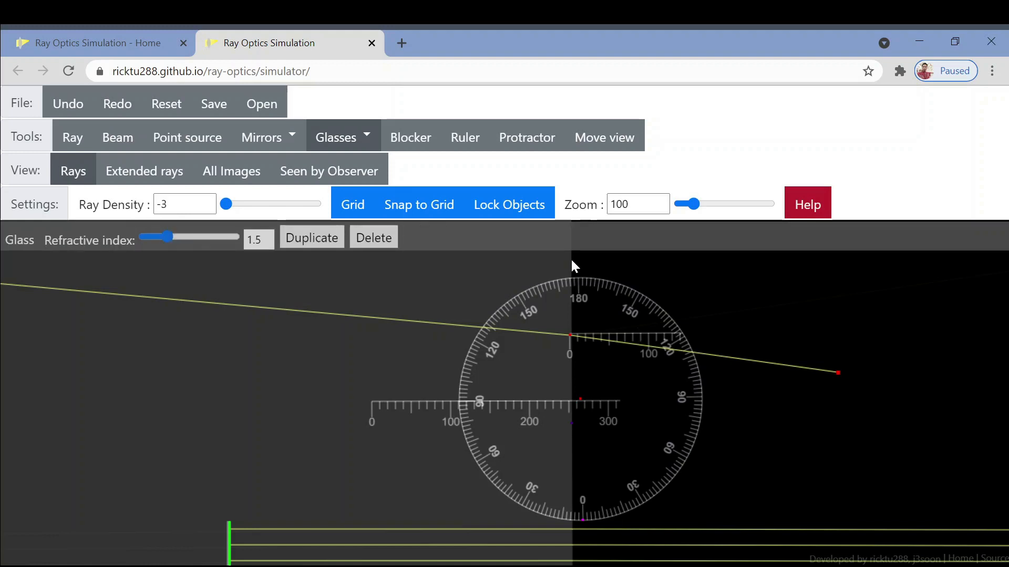
{"action": "key", "text": "Delete"}
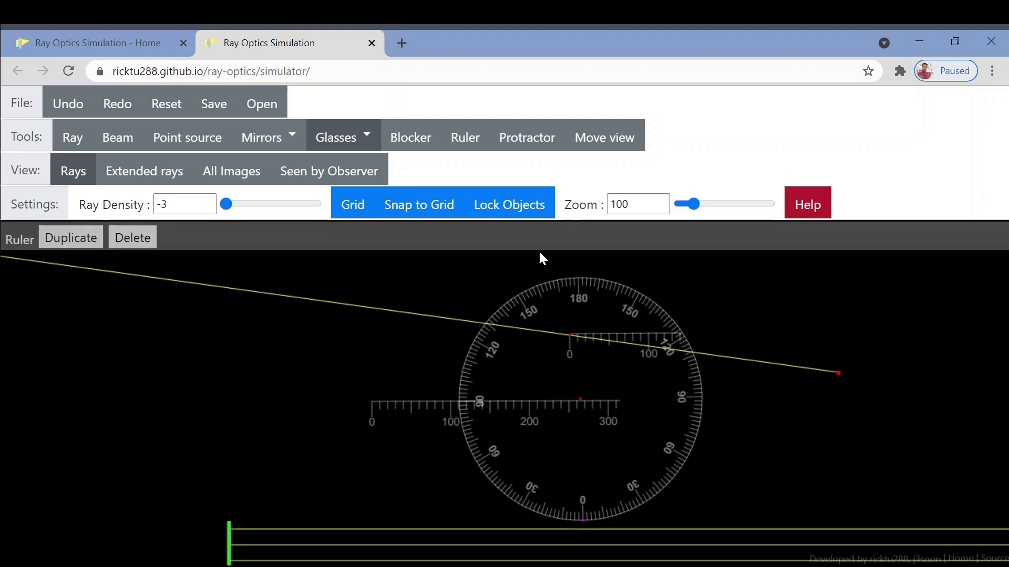
{"action": "mouse_move", "coordinate": [366, 136]}
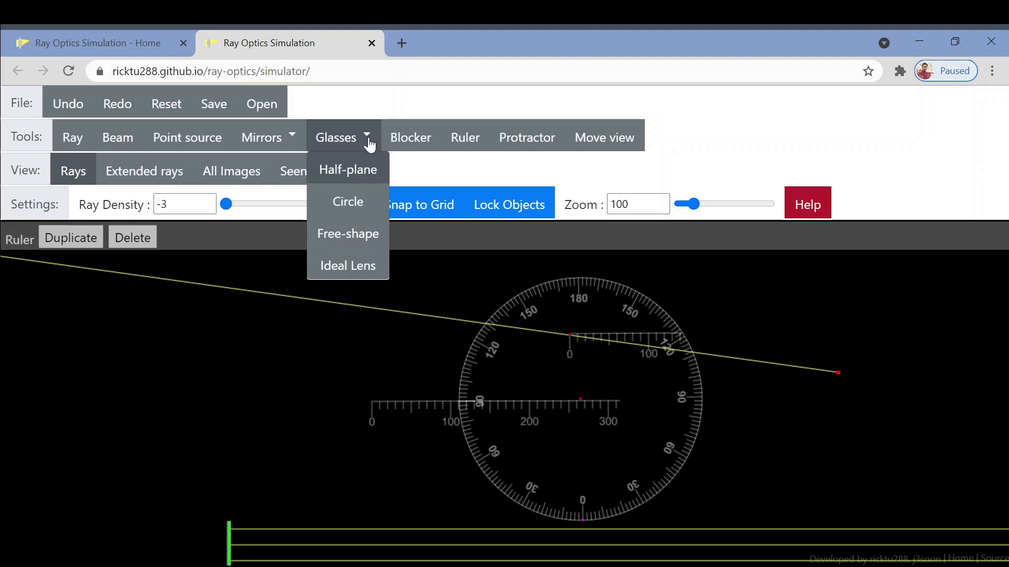
{"action": "left_click", "coordinate": [359, 270]}
{"action": "left_click_drag", "start_coordinate": [459, 253], "coordinate": [462, 377]}
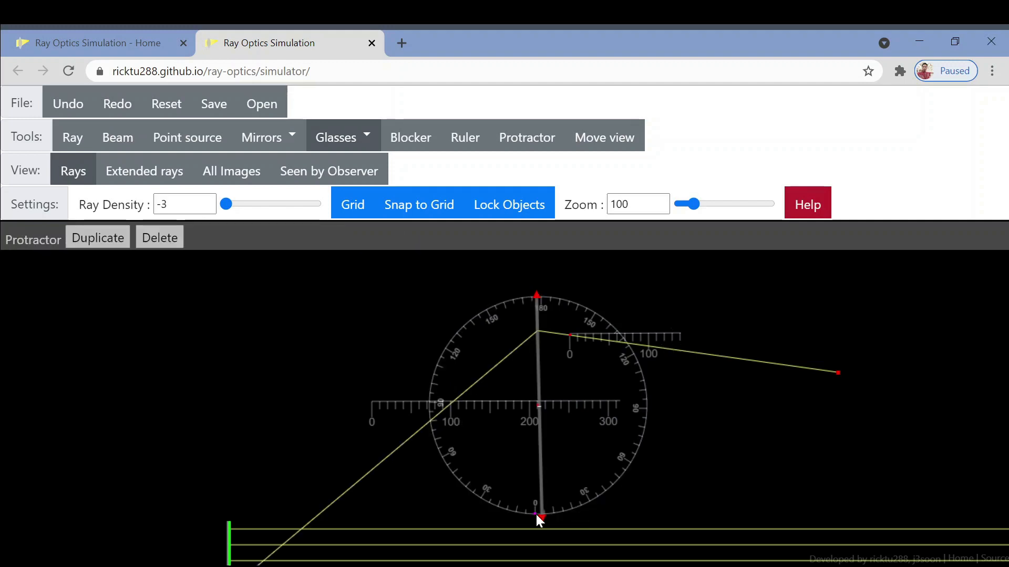
Straighten the ideal lens to vertical and centre the protractor on it, shifting the long ruler to start at the lens
{"action": "left_click_drag", "start_coordinate": [535, 514], "coordinate": [537, 514]}
{"action": "left_click_drag", "start_coordinate": [577, 399], "coordinate": [752, 400]}
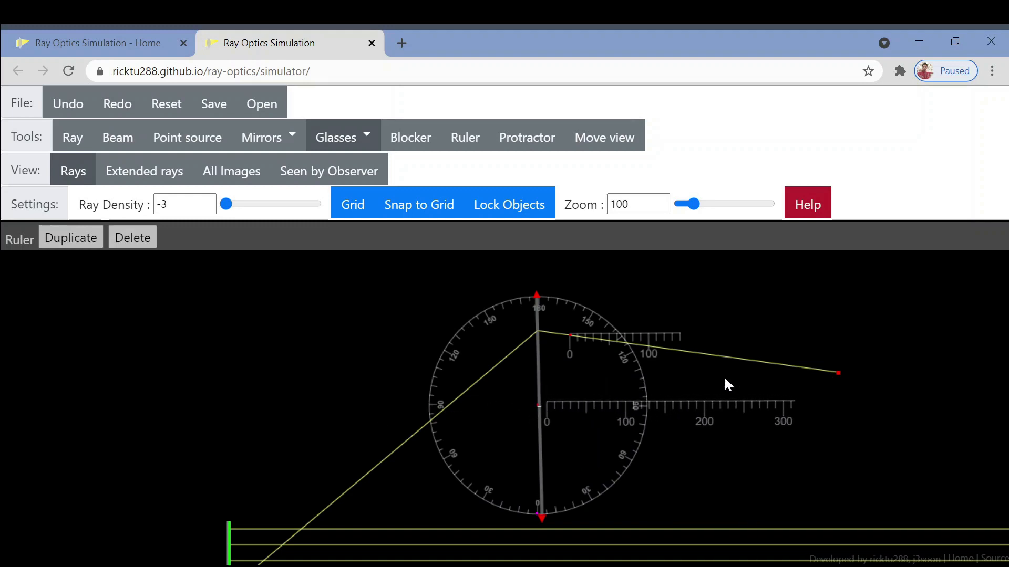
{"action": "left_click_drag", "start_coordinate": [537, 297], "coordinate": [544, 295]}
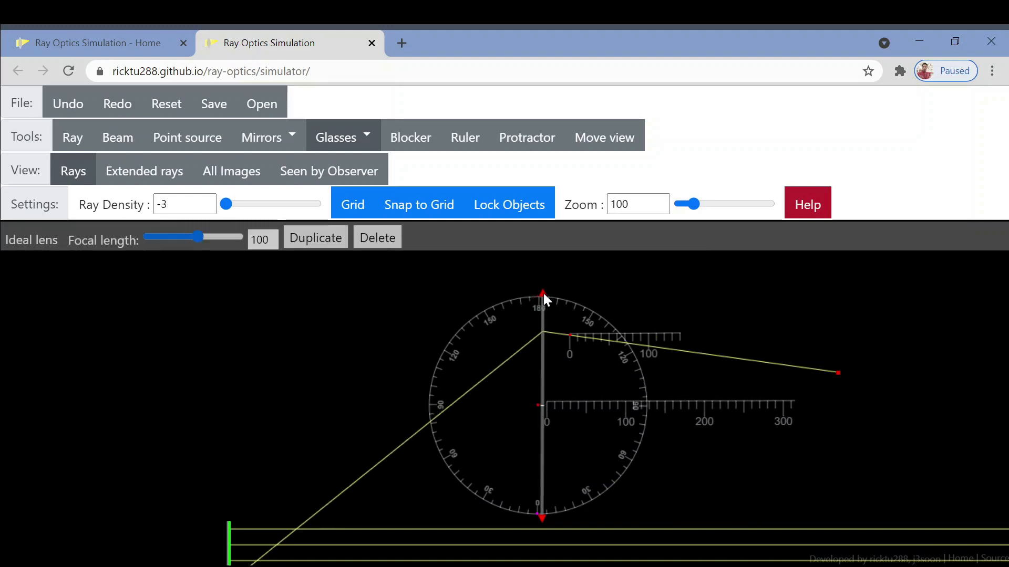
{"action": "left_click_drag", "start_coordinate": [573, 505], "coordinate": [577, 509]}
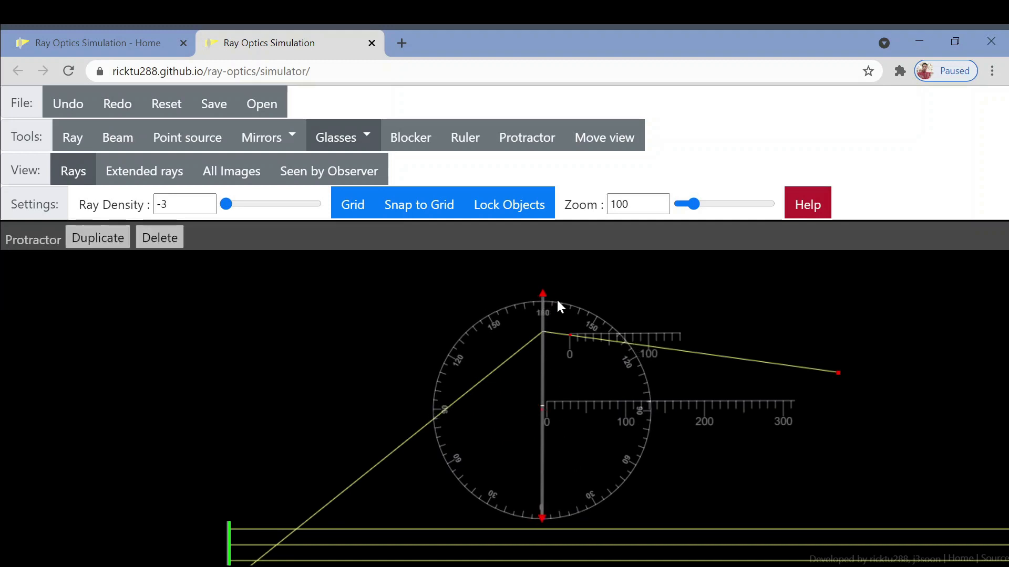
Place the single ray's source on the lens's left side, and stretch the long ruler to about 440 along the lens axis
{"action": "left_click_drag", "start_coordinate": [837, 372], "coordinate": [319, 336]}
{"action": "left_click_drag", "start_coordinate": [595, 406], "coordinate": [402, 414]}
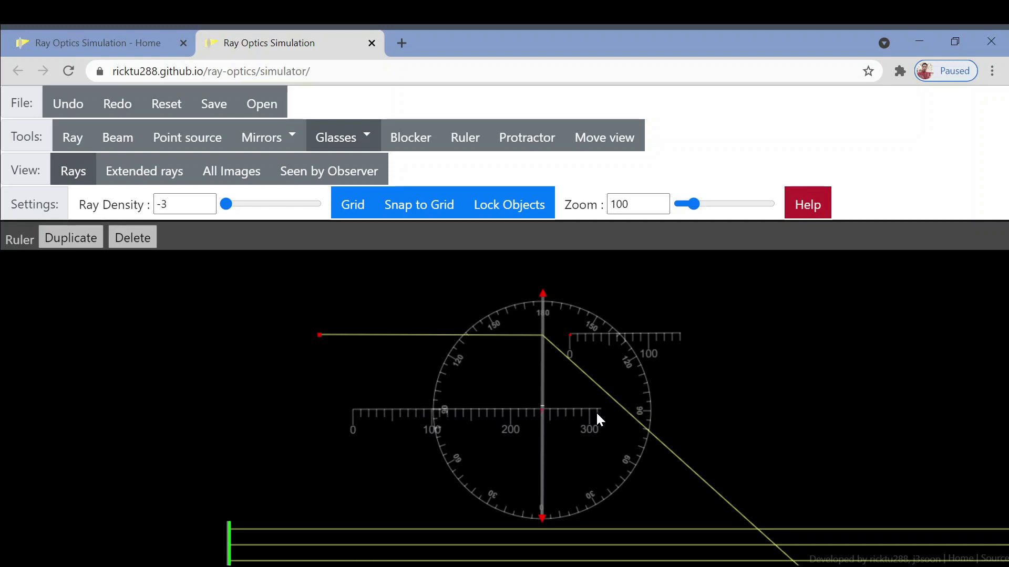
{"action": "left_click_drag", "start_coordinate": [598, 414], "coordinate": [702, 413]}
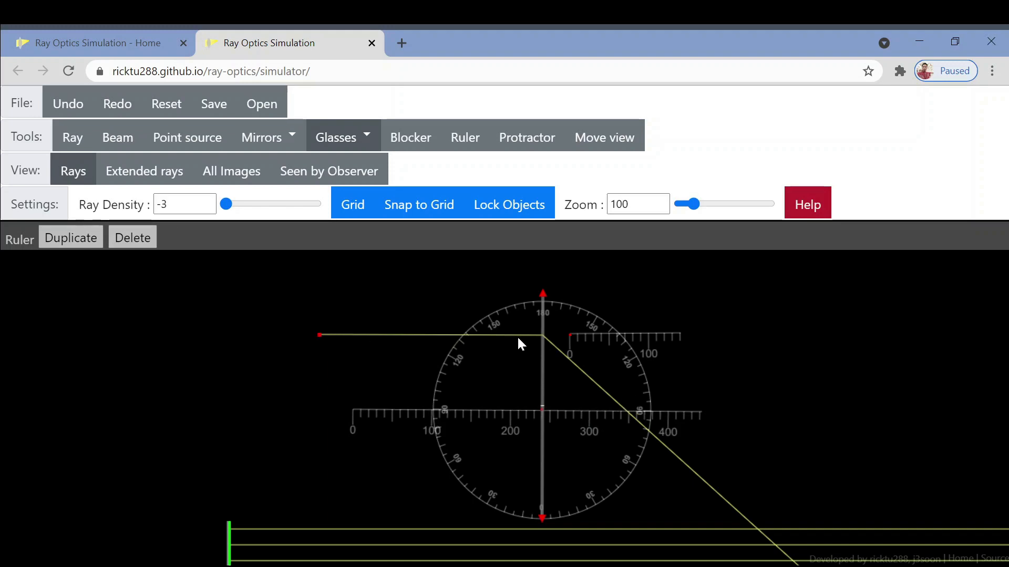
Clear the short ruler away from the lens and try the single ray at several angles and heights, ending nearly parallel to the axis
{"action": "left_click_drag", "start_coordinate": [641, 331], "coordinate": [782, 281]}
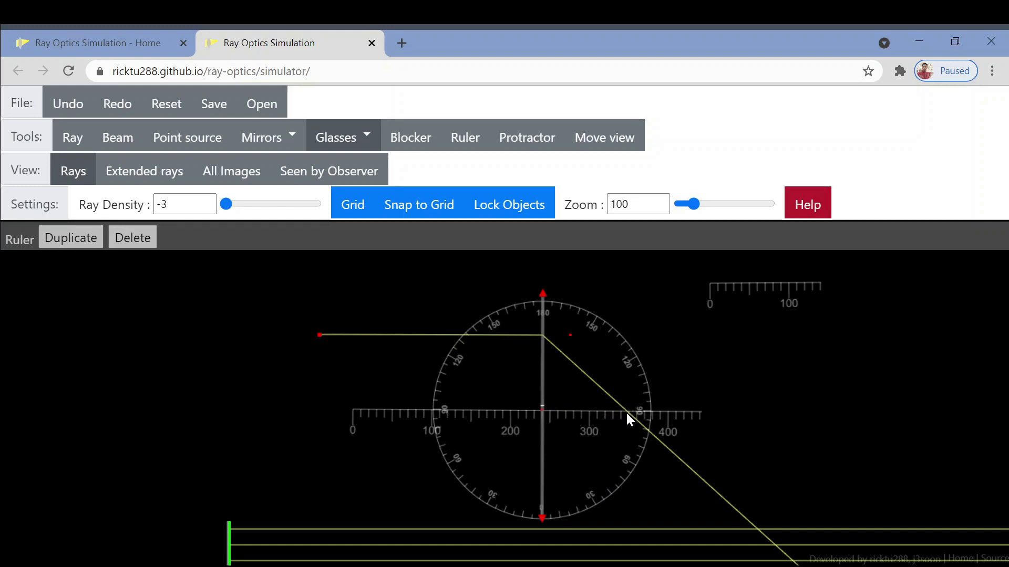
{"action": "left_click_drag", "start_coordinate": [320, 335], "coordinate": [342, 372]}
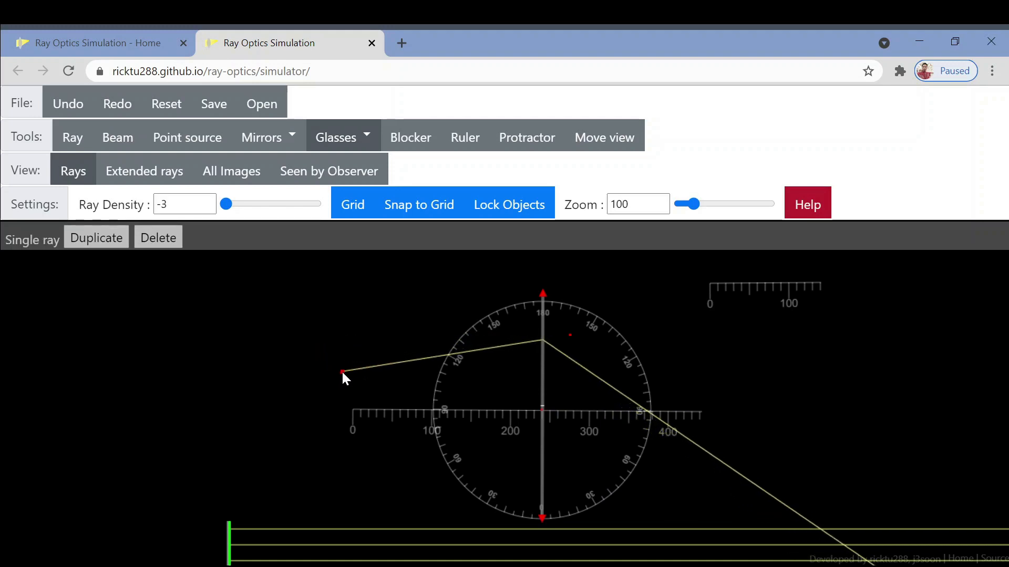
{"action": "left_click_drag", "start_coordinate": [568, 336], "coordinate": [521, 371]}
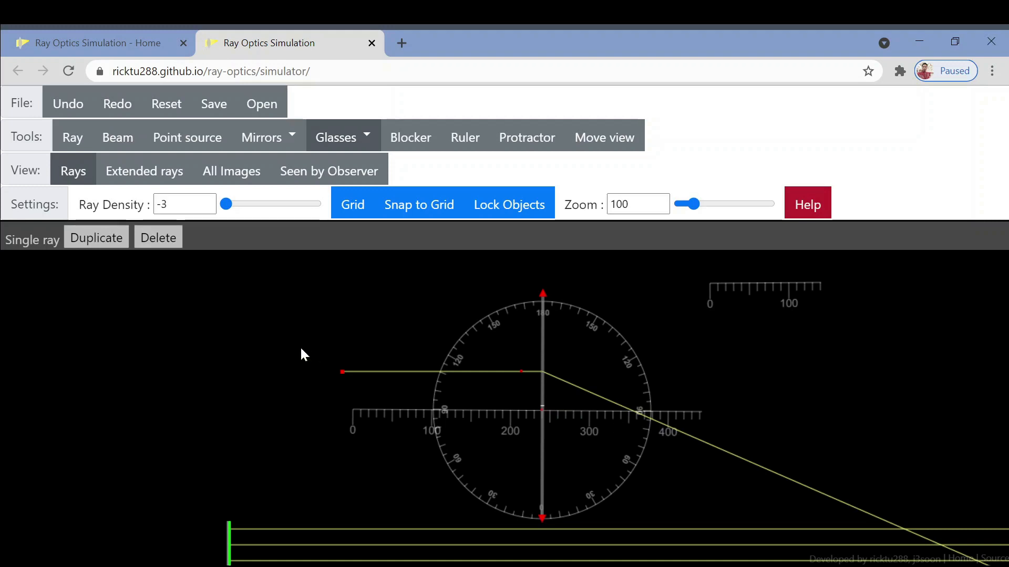
{"action": "left_click_drag", "start_coordinate": [342, 372], "coordinate": [345, 343]}
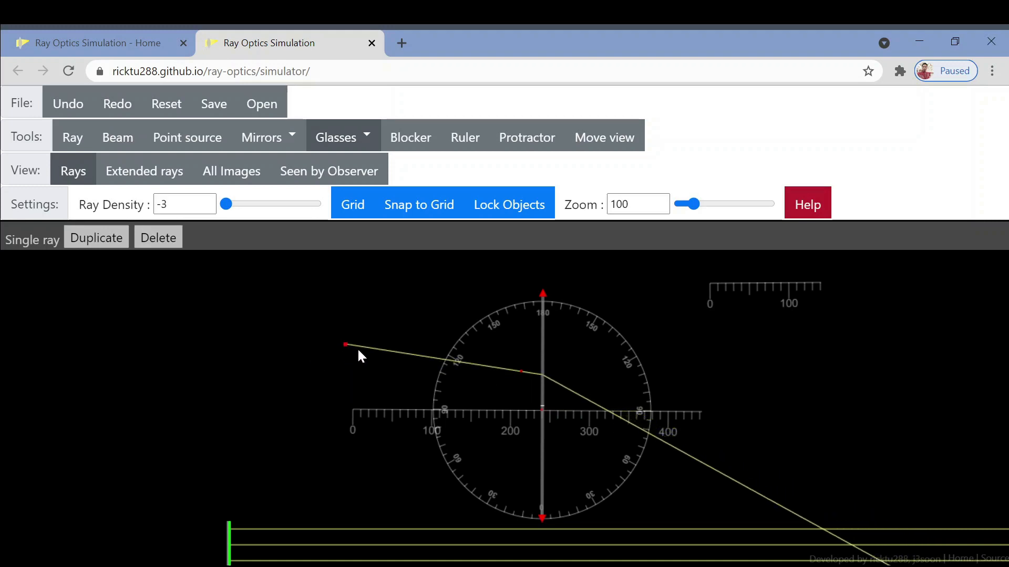
{"action": "left_click_drag", "start_coordinate": [519, 371], "coordinate": [515, 345]}
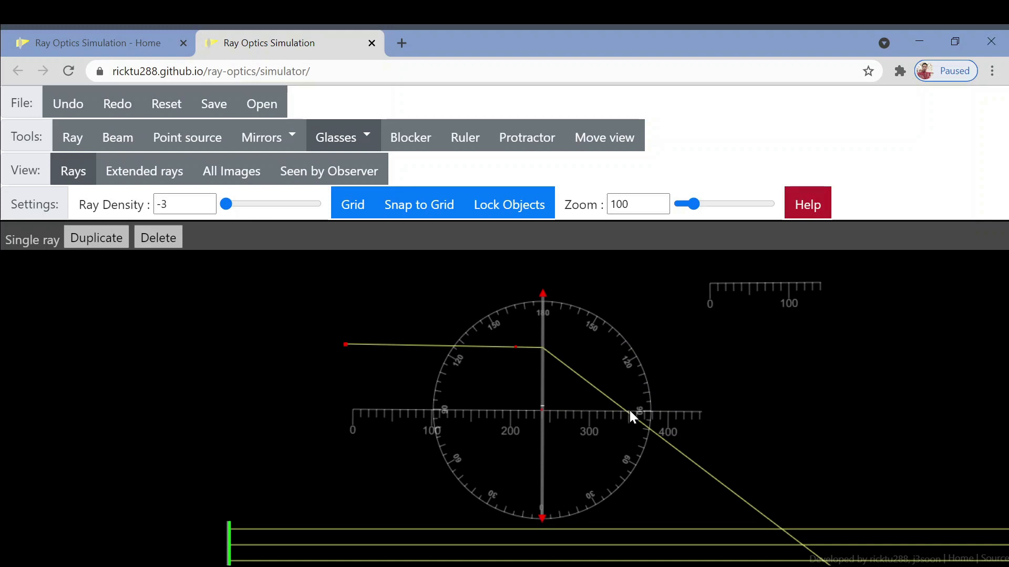
Slide the long ruler so its 300 mark sits at the lens, and aim the single ray at the lens parallel to the axis
{"action": "mouse_move", "coordinate": [228, 545]}
{"action": "left_mouse_down"}
{"action": "mouse_move", "coordinate": [229, 357]}
{"action": "mouse_move", "coordinate": [235, 546]}
{"action": "left_mouse_up"}
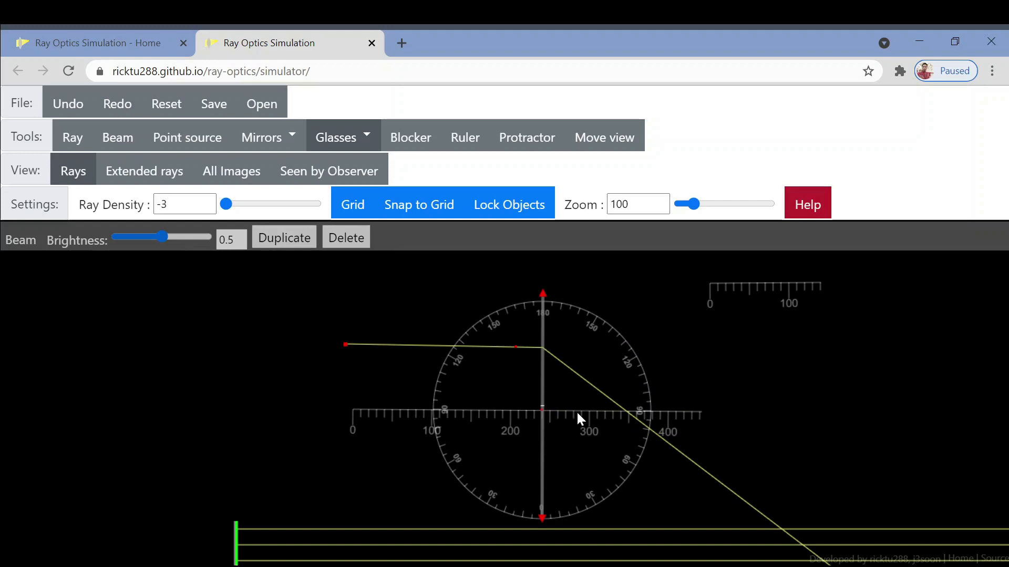
{"action": "left_click_drag", "start_coordinate": [577, 413], "coordinate": [530, 409]}
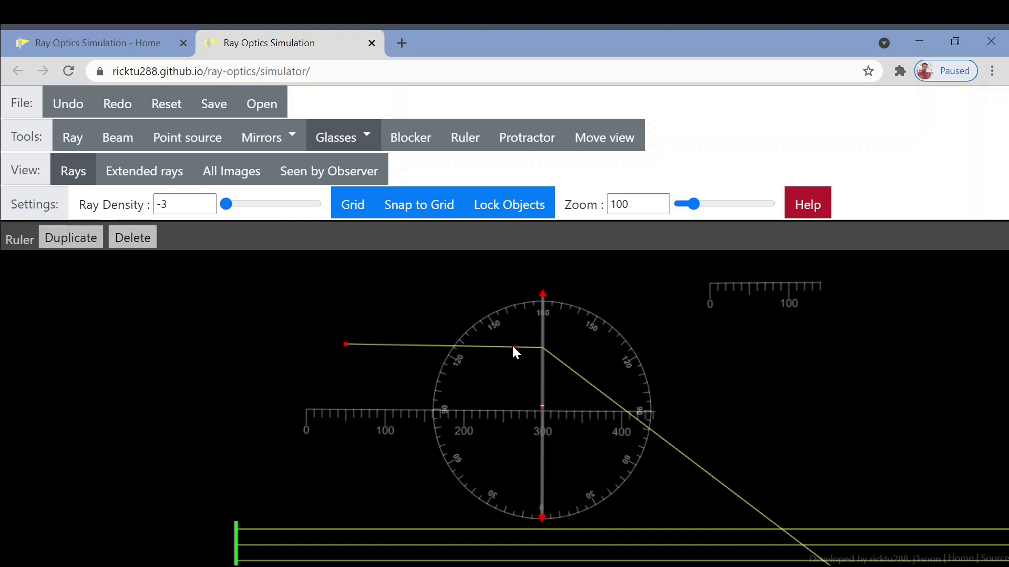
{"action": "left_click_drag", "start_coordinate": [514, 346], "coordinate": [542, 344]}
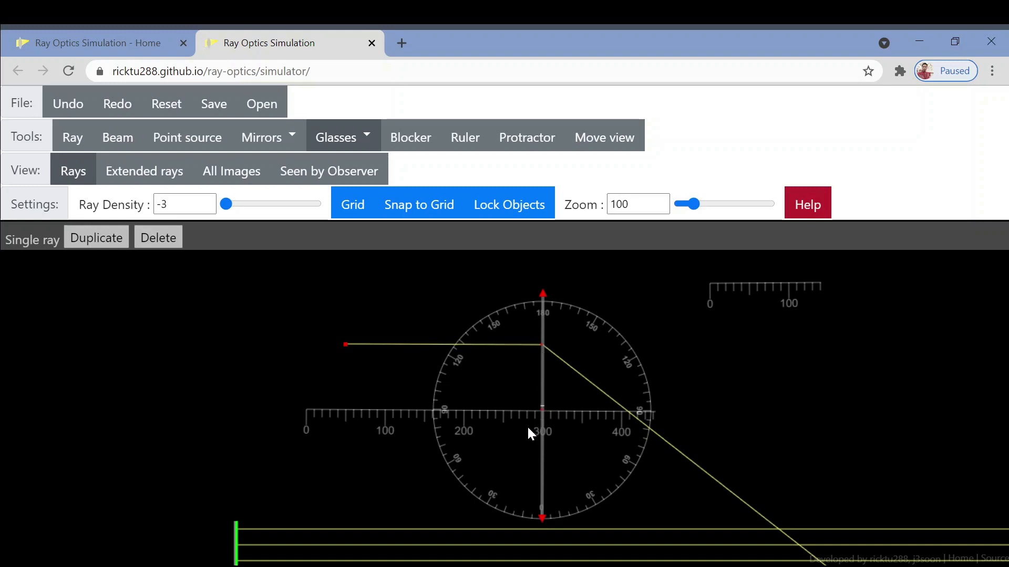
Pass the beam through the lens to line the long ruler up with the focus, and return the beam below the protractor
{"action": "left_click_drag", "start_coordinate": [236, 549], "coordinate": [237, 378]}
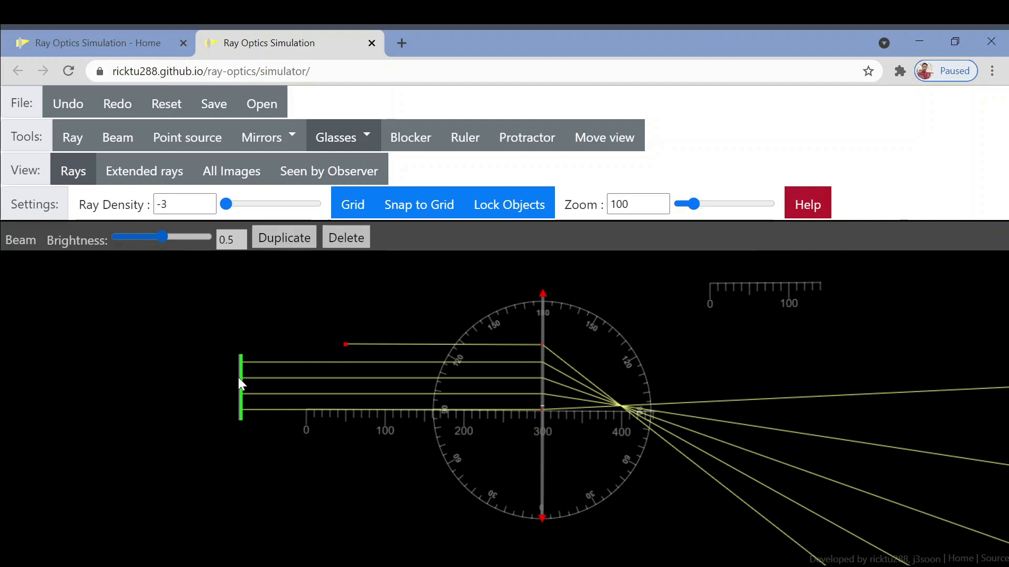
{"action": "left_click_drag", "start_coordinate": [592, 417], "coordinate": [592, 412]}
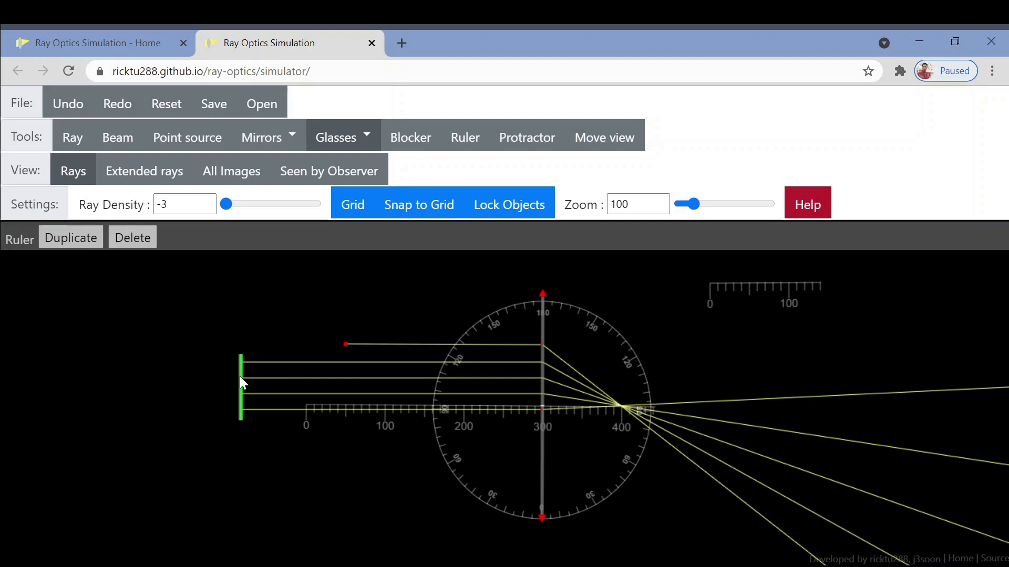
{"action": "left_click_drag", "start_coordinate": [239, 380], "coordinate": [241, 552]}
Send the single ray obliquely through the front focal point at the ruler's 200 mark, and redirect it parallel to the axis from farther away
{"action": "left_click_drag", "start_coordinate": [541, 346], "coordinate": [465, 406]}
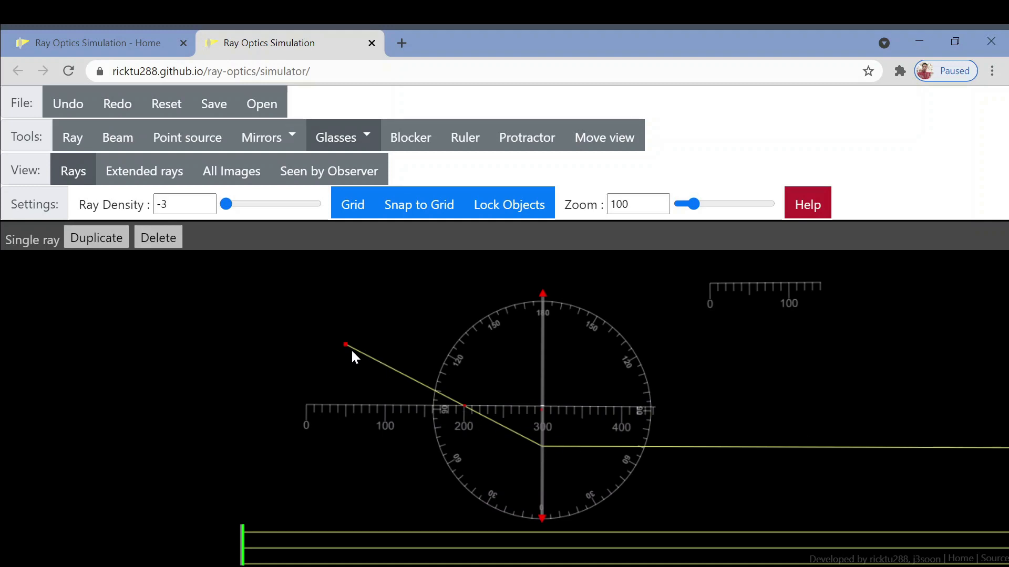
{"action": "left_click_drag", "start_coordinate": [345, 345], "coordinate": [315, 341]}
{"action": "left_click_drag", "start_coordinate": [476, 411], "coordinate": [544, 339]}
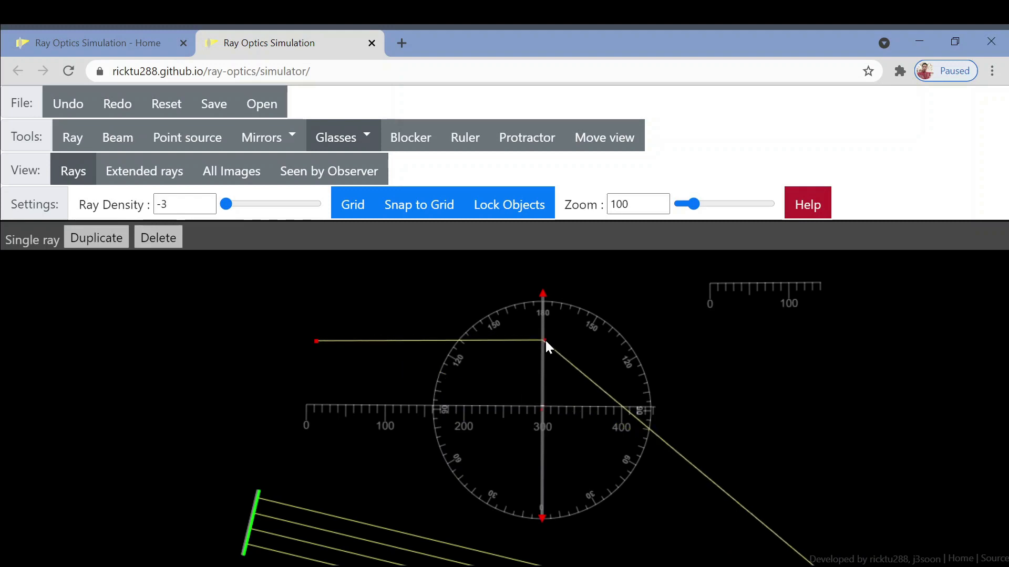